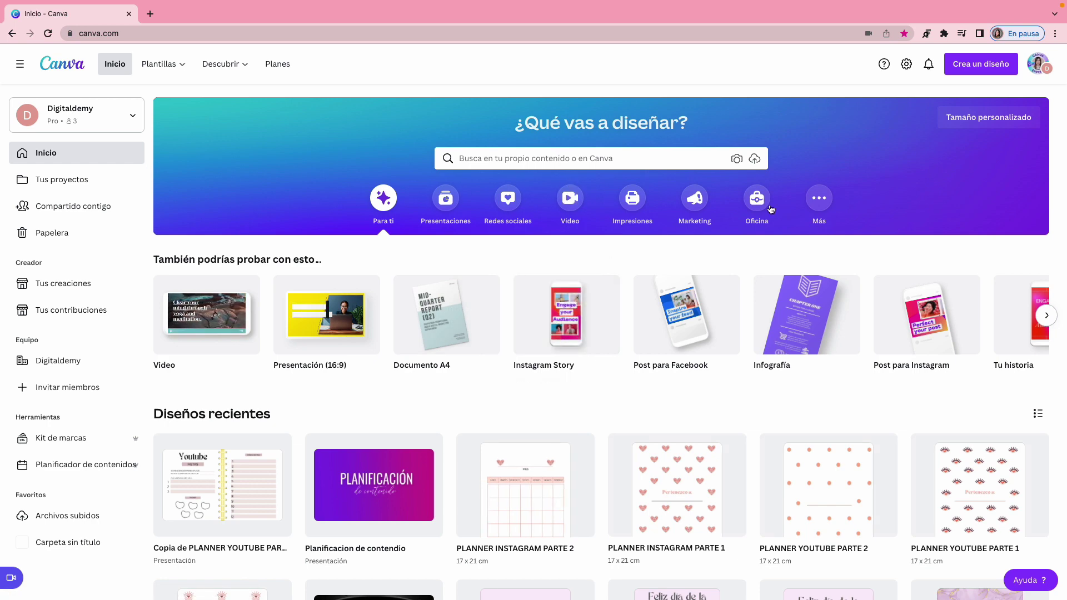
- Create a blank design of the Video type in a new browser tab
left_click(582, 201)
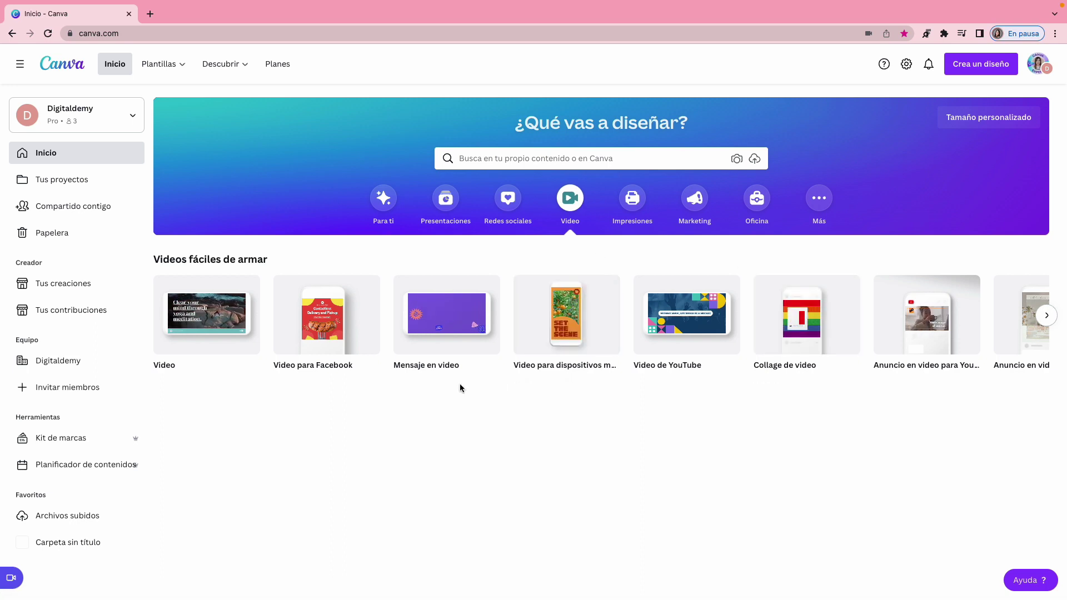
right_click(200, 327)
left_click(234, 333)
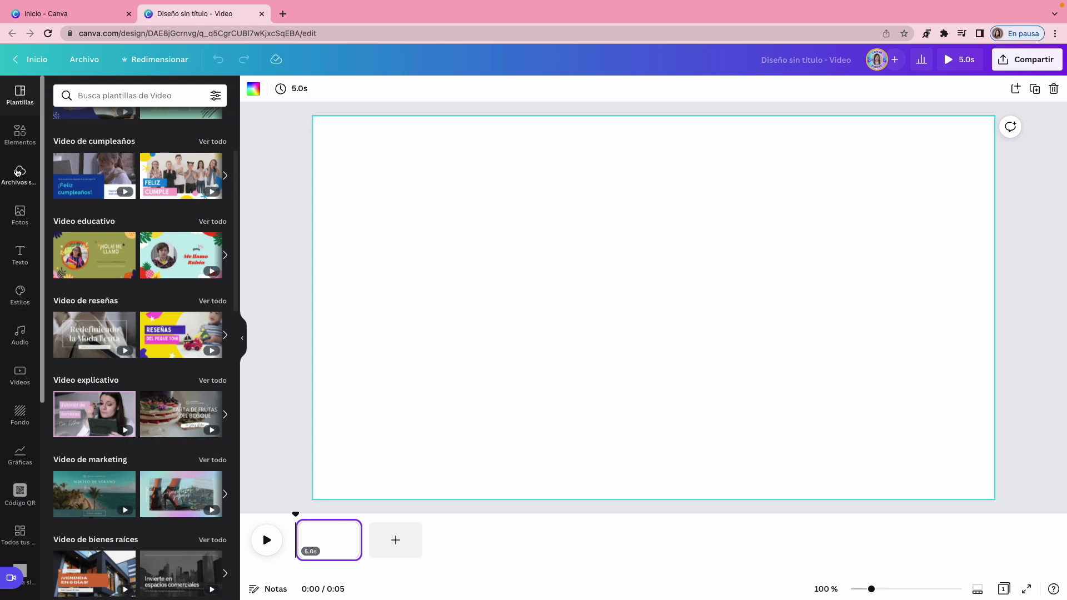
- Add the uploaded 15.0s clip of the woman in the tie-dye shirt and set it as the page's video background
left_click(18, 172)
scroll(156, 290, "down", 2)
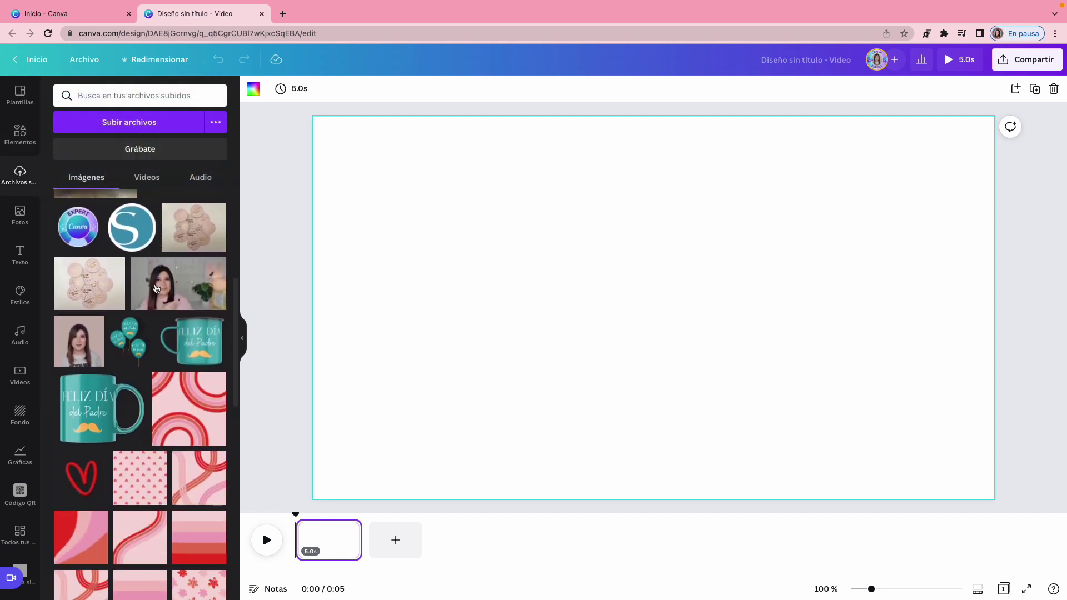
left_click(156, 178)
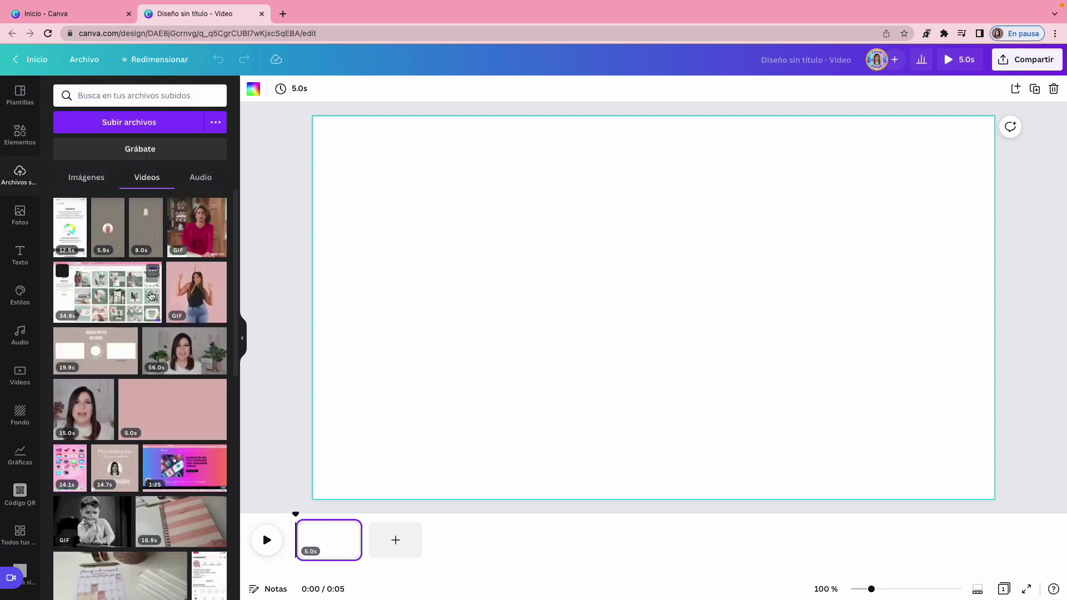
scroll(147, 303, "down", 3)
scroll(147, 304, "down", 6)
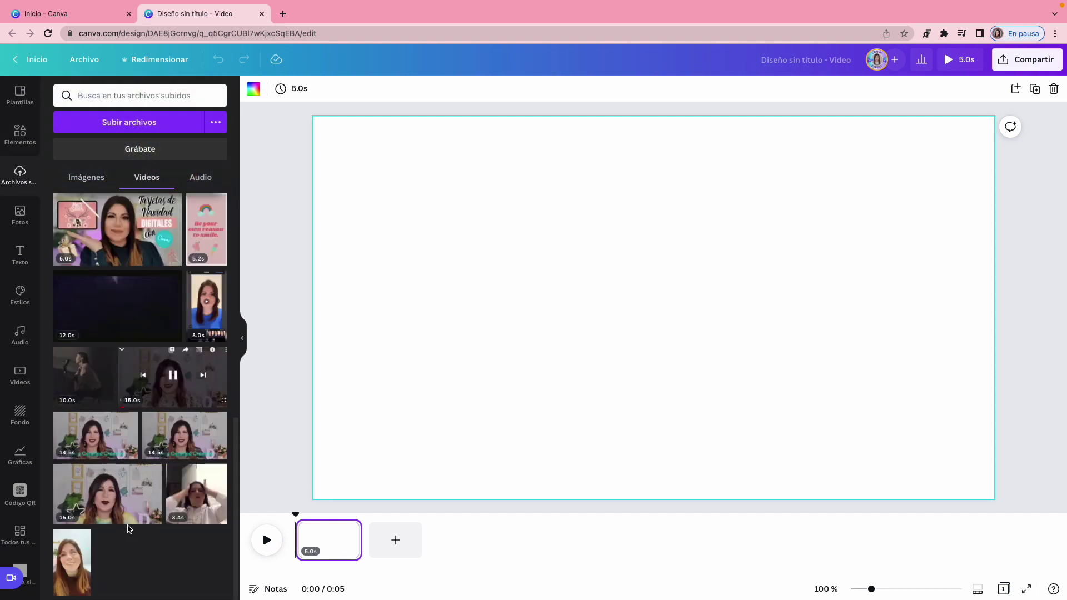
left_click(118, 498)
right_click(553, 469)
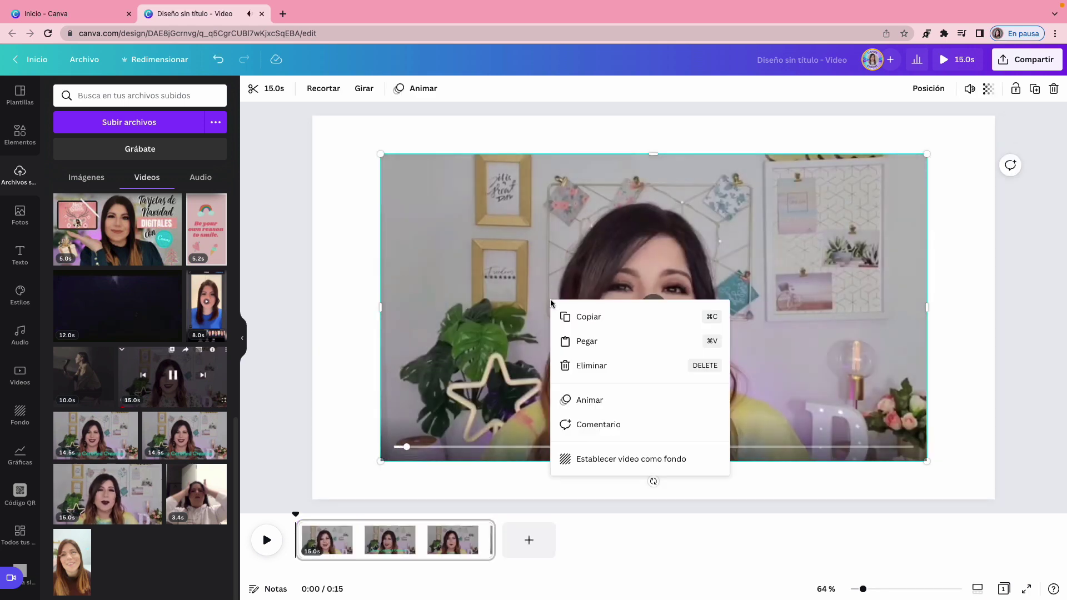
left_click(632, 459)
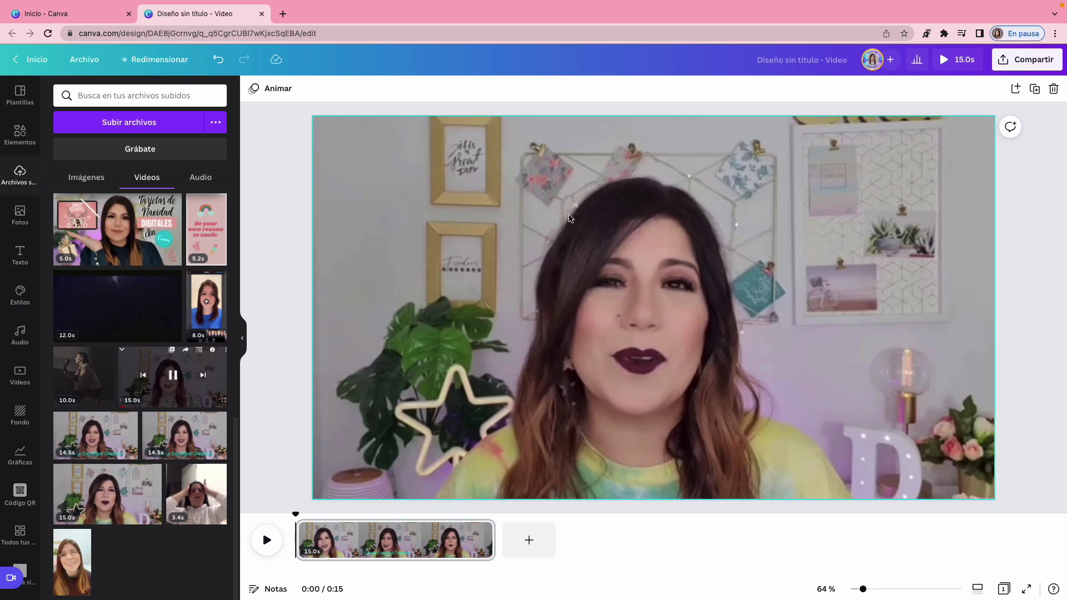
- Show the full collection of frames in the elements library and find the device frames
scroll(80, 240, "up", 10)
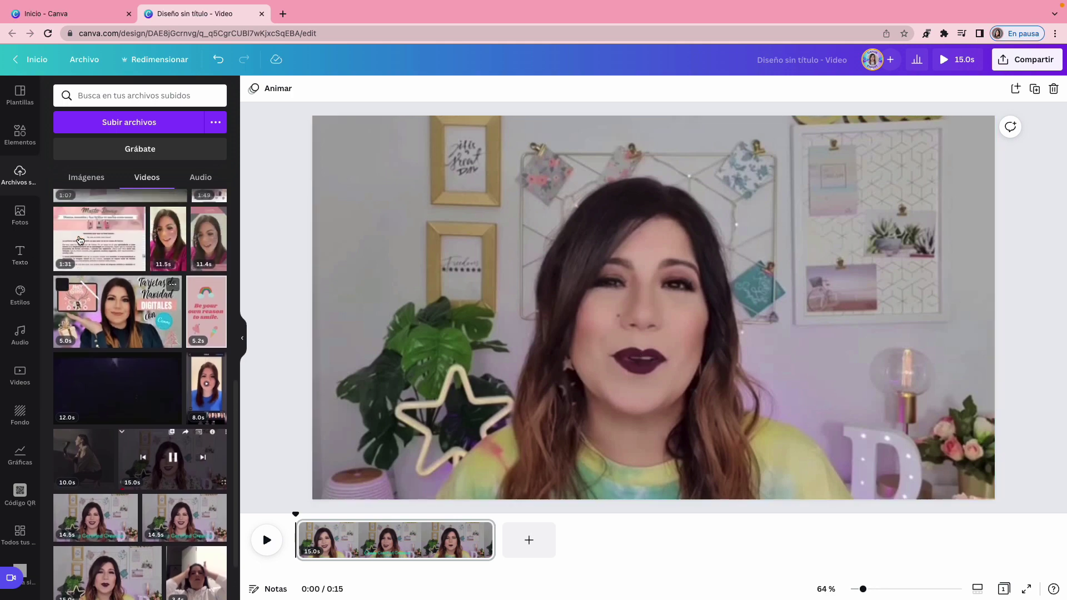
left_click(20, 136)
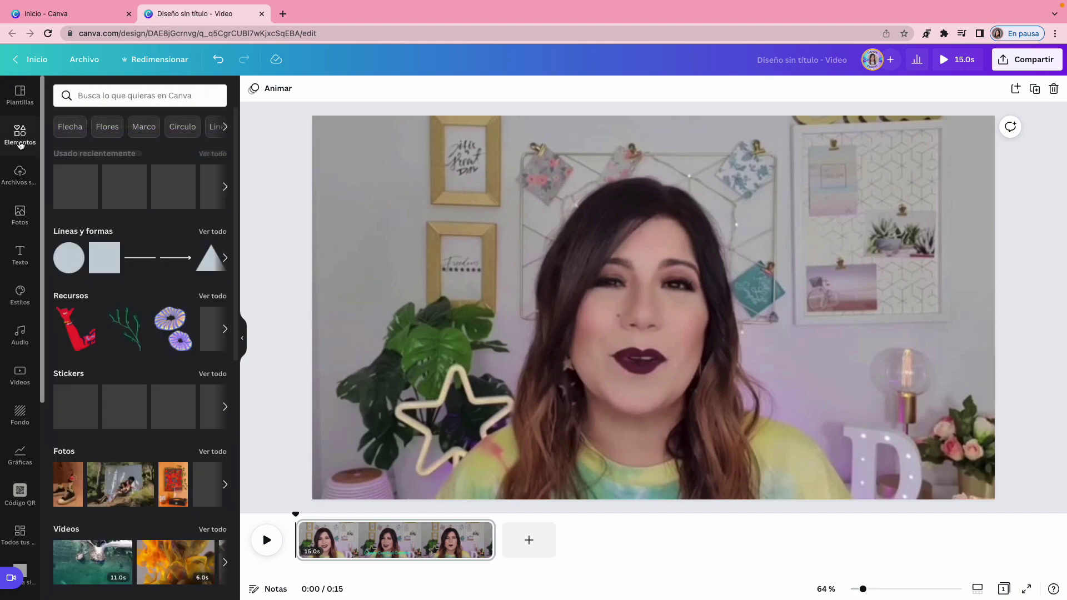
scroll(111, 361, "down", 10)
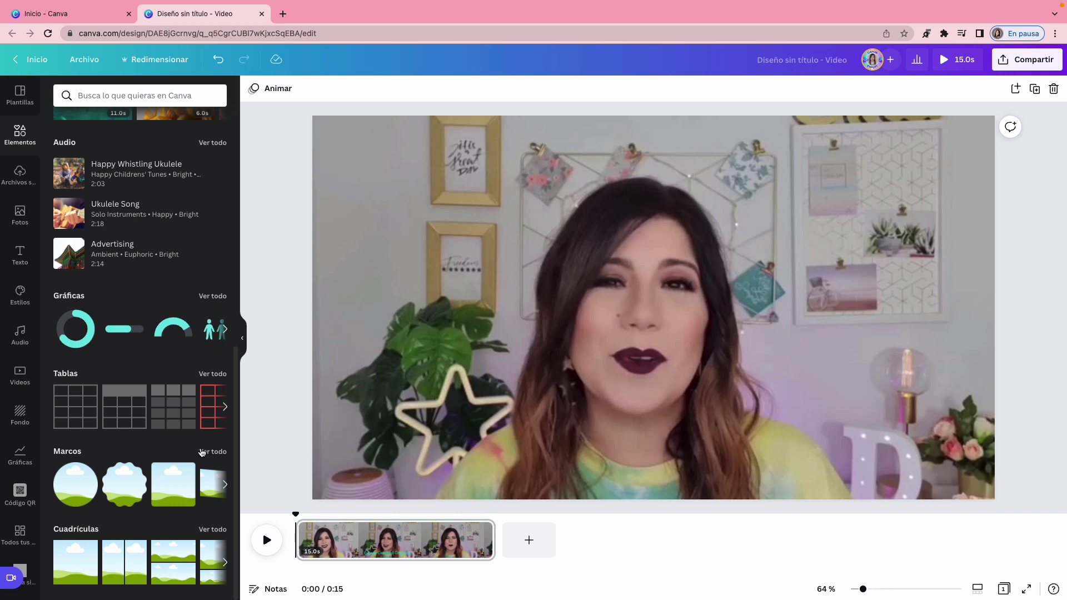
left_click(202, 453)
scroll(202, 452, "down", 5)
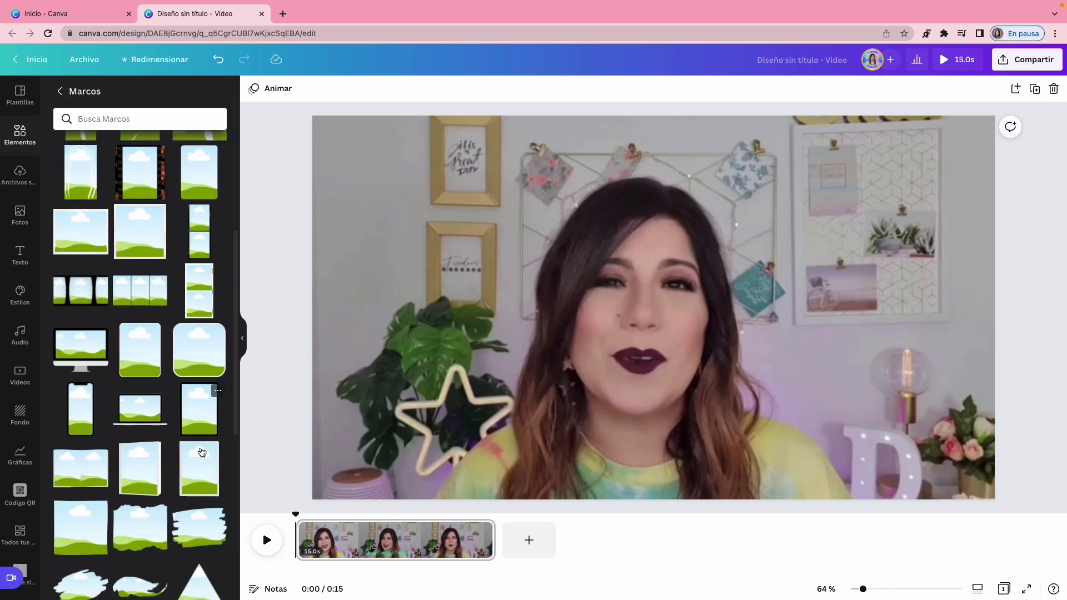
scroll(202, 452, "down", 1)
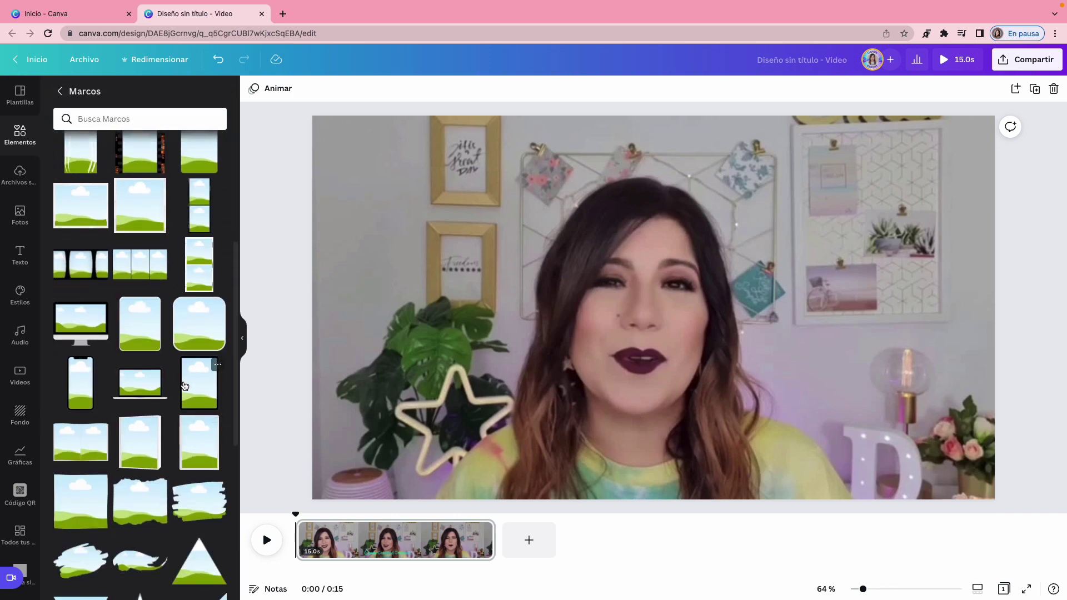
left_click(184, 385)
left_click_drag(660, 276, 874, 217)
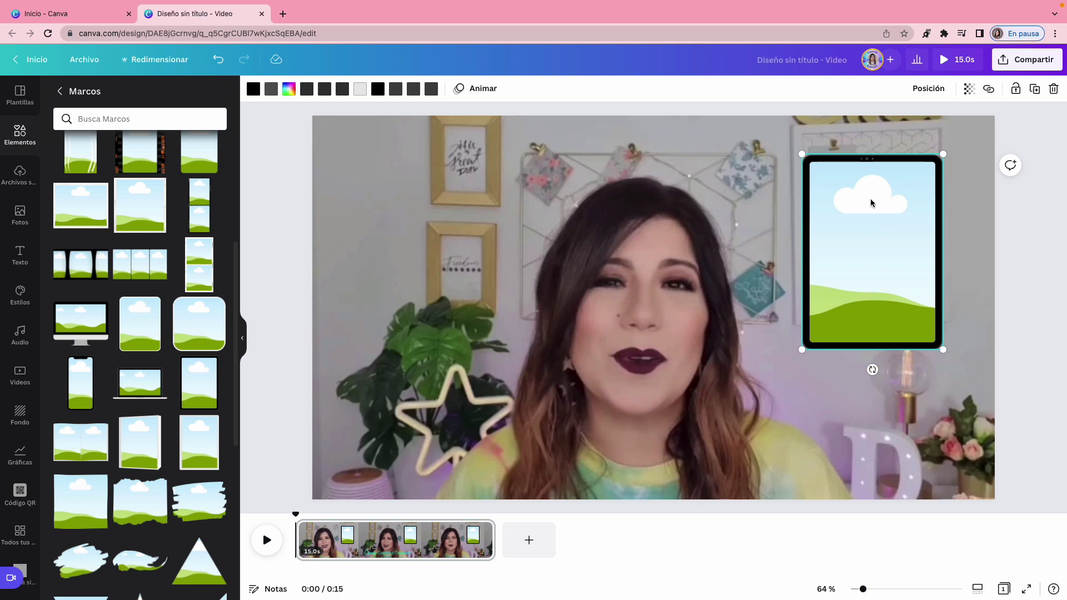
key("Delete")
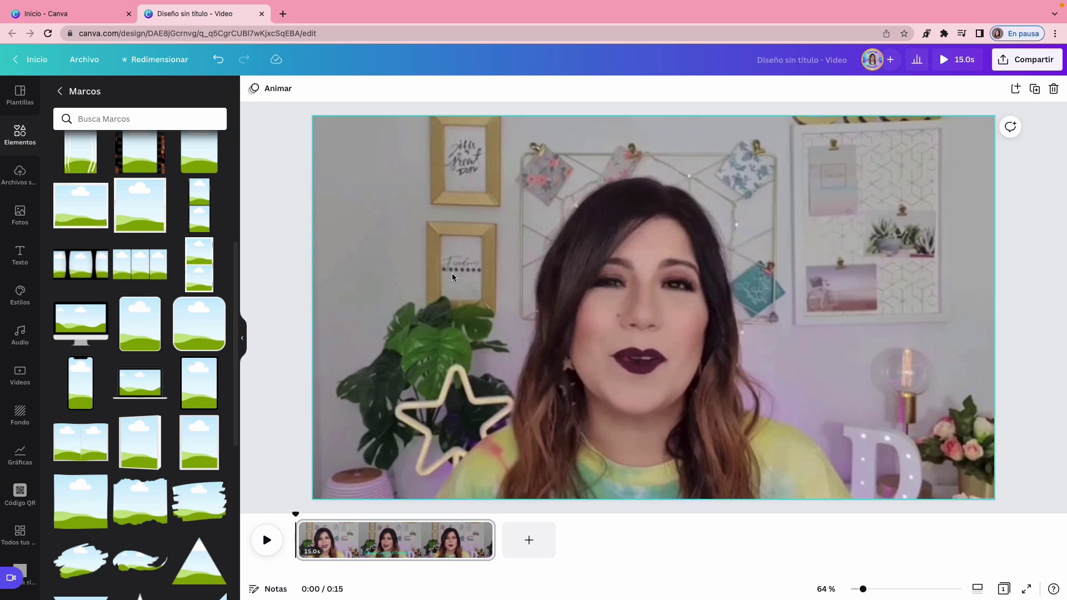
- Split the background video page in the timeline at about 0:03
left_click(338, 531)
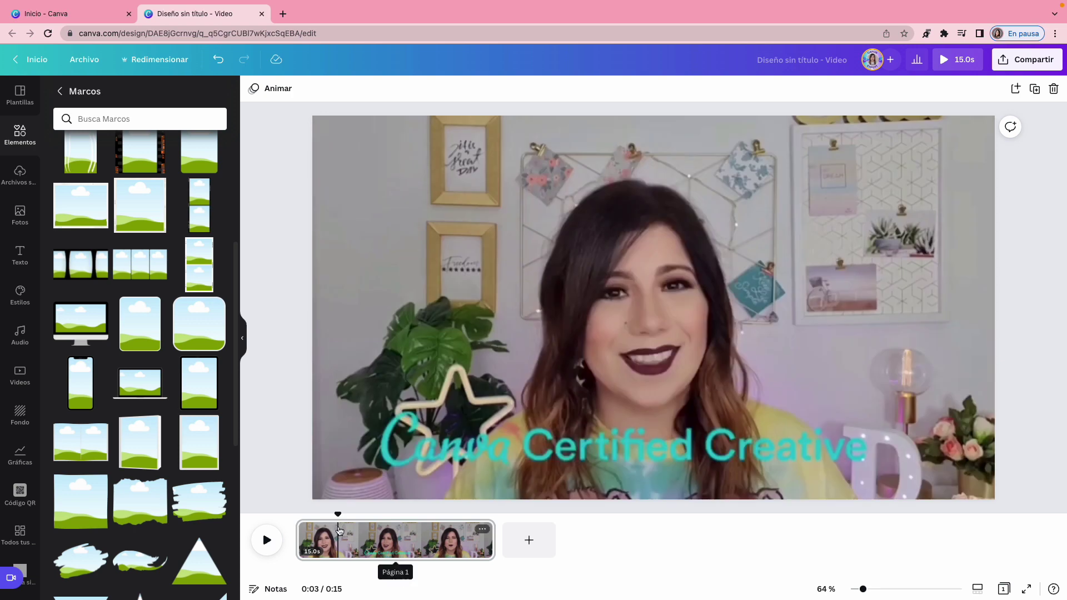
right_click(339, 530)
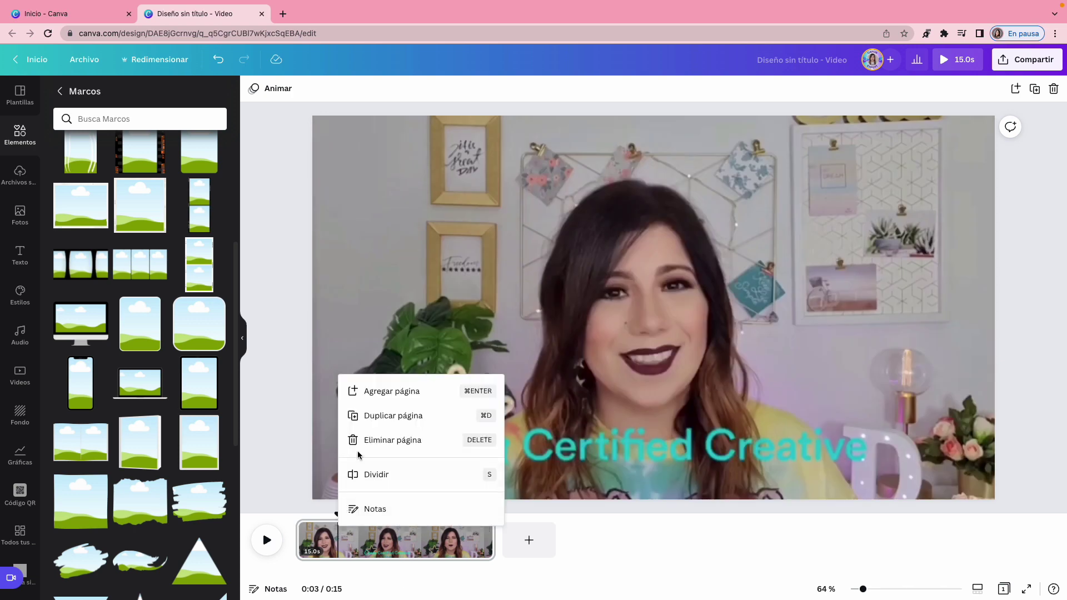
left_click(375, 475)
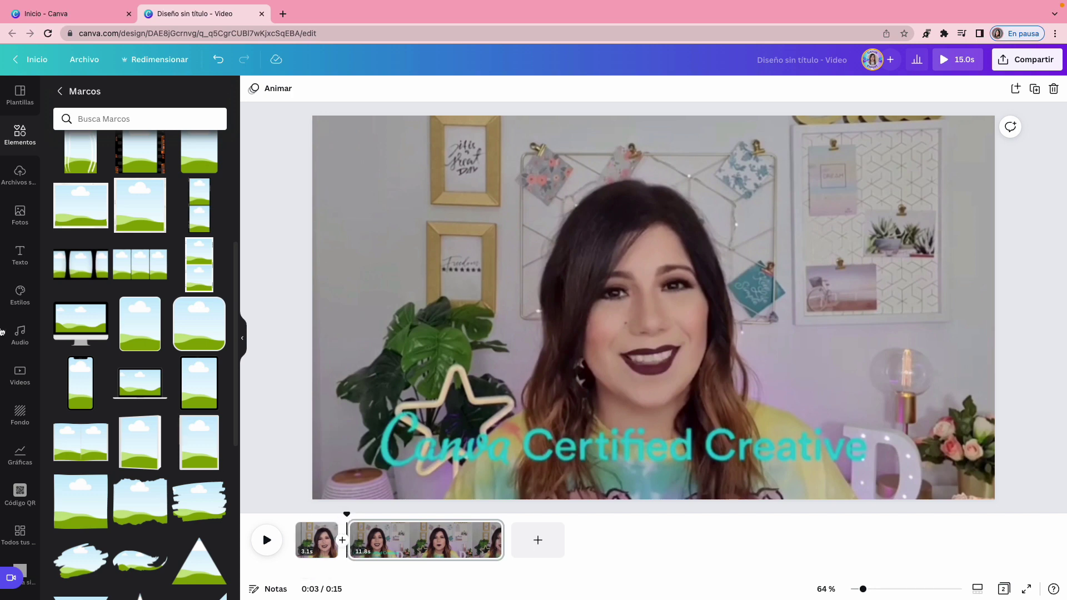
- Add the black tablet frame to the second page and place it beside the woman, in the right part of the picture
left_click(205, 384)
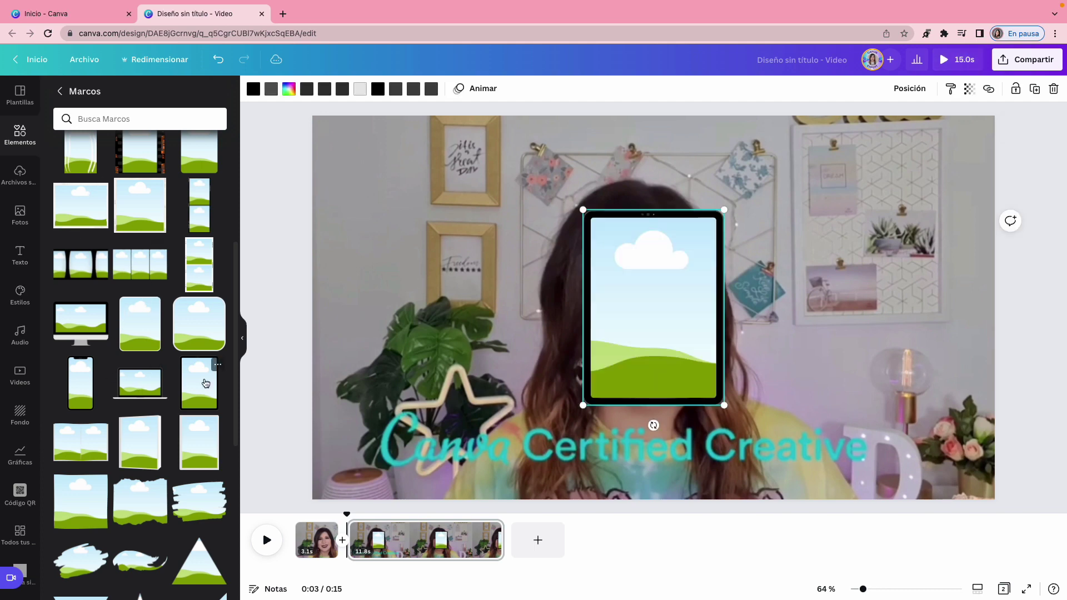
left_click_drag(653, 304, 861, 270)
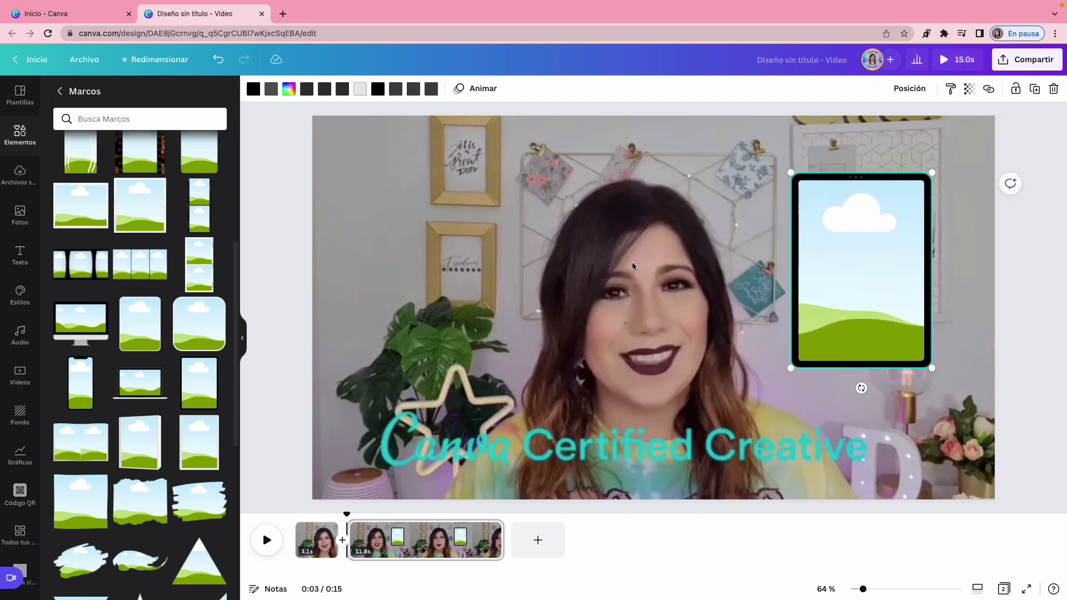
- Insert the uploaded 12.5s Colors screen recording into the tablet frame on the second page
left_click(20, 183)
left_click(70, 227)
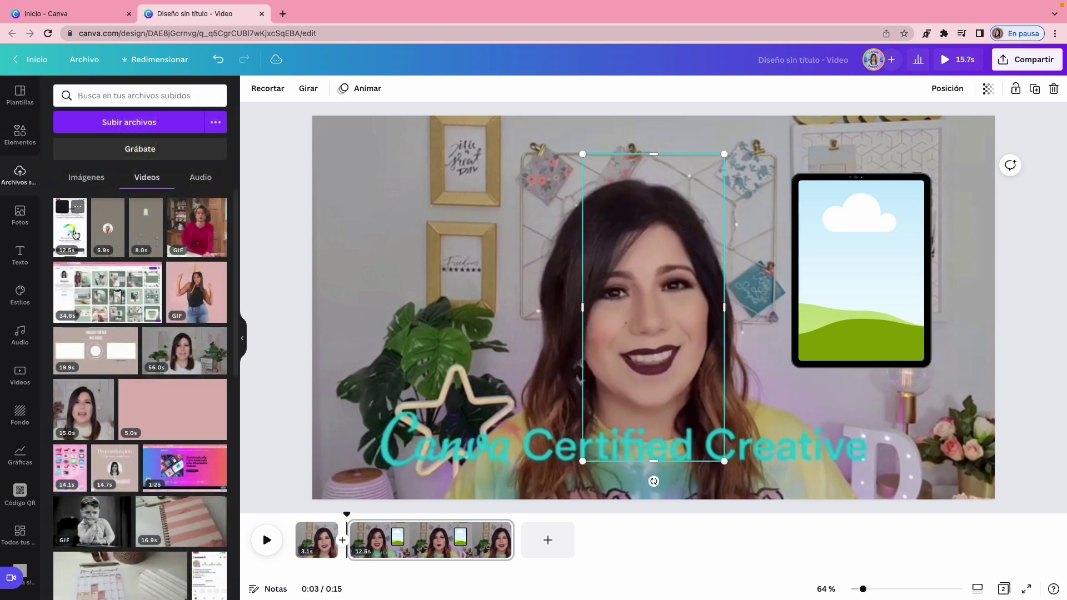
left_click_drag(658, 278, 853, 268)
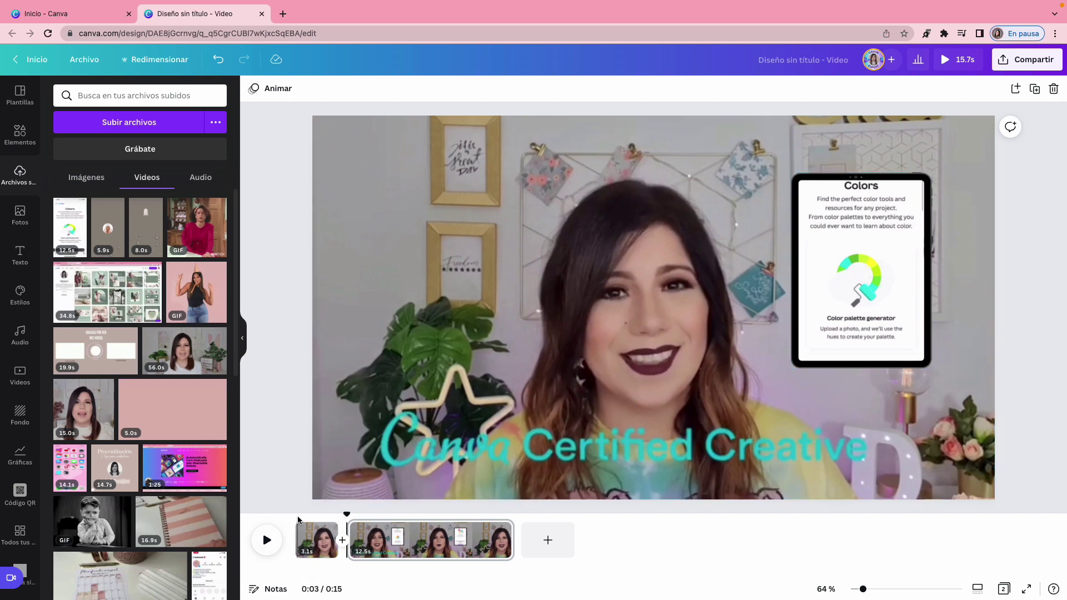
- Play the video from the first page to check the screen recording inside the tablet frame, and pause it
left_click(303, 532)
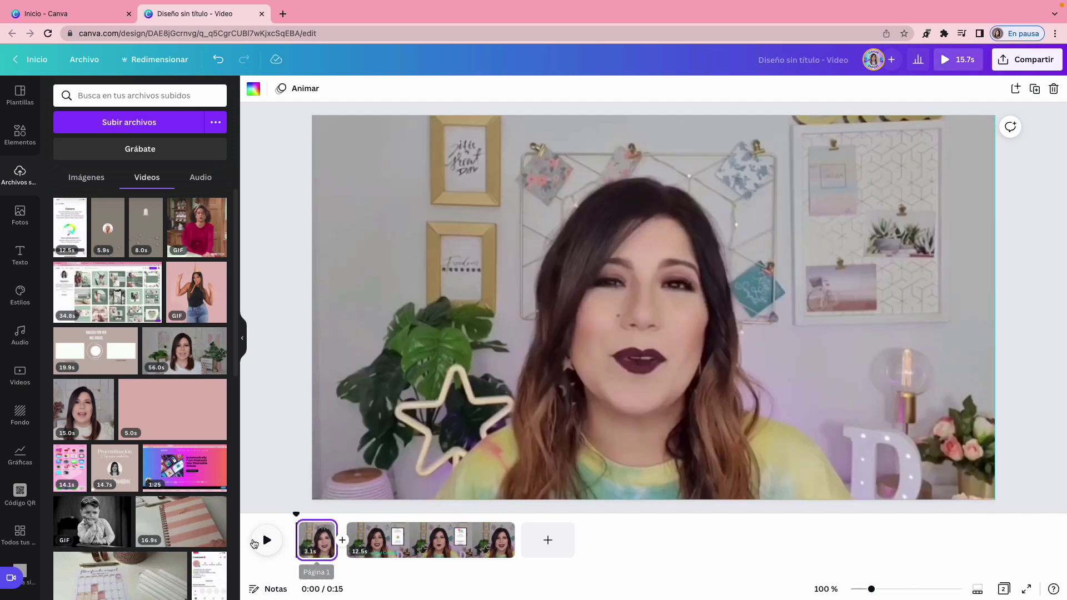
left_click(262, 541)
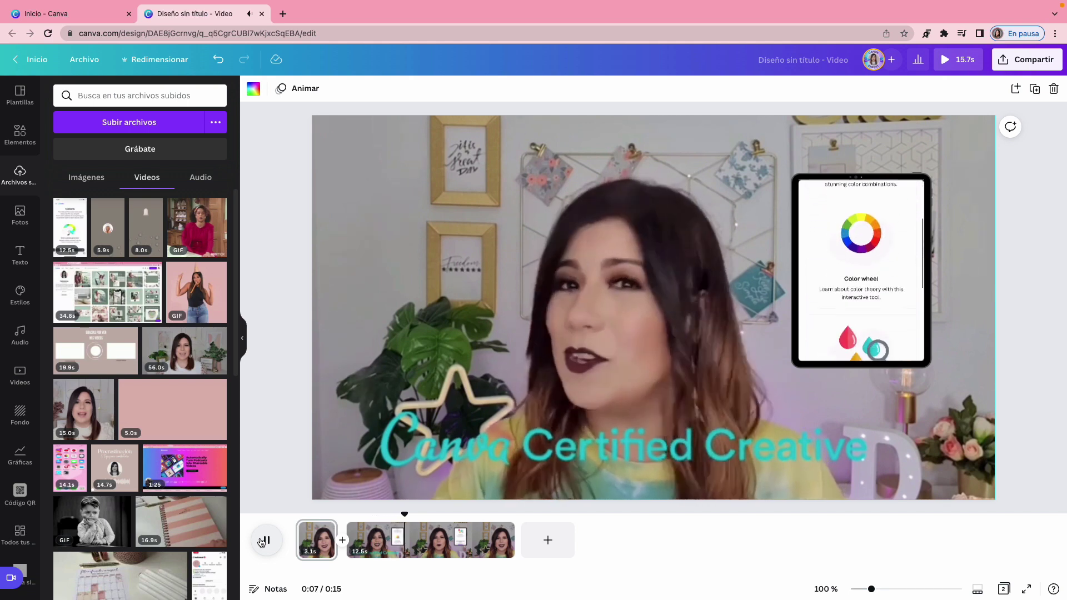
left_click(265, 540)
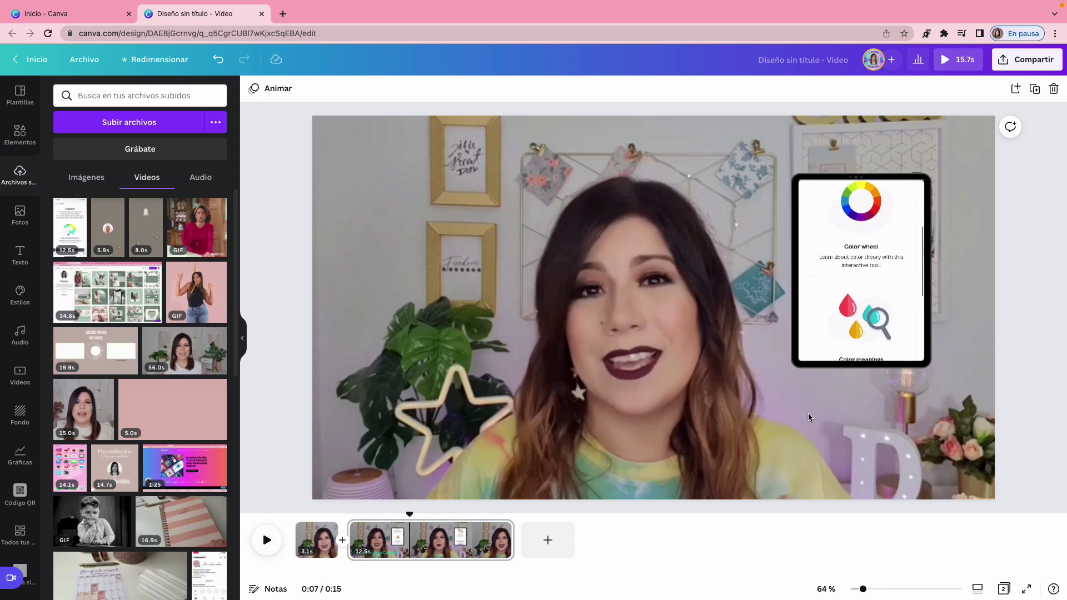
- Remove the screen recording from the tablet frame, keeping the empty frame
left_click(859, 315)
key("Delete")
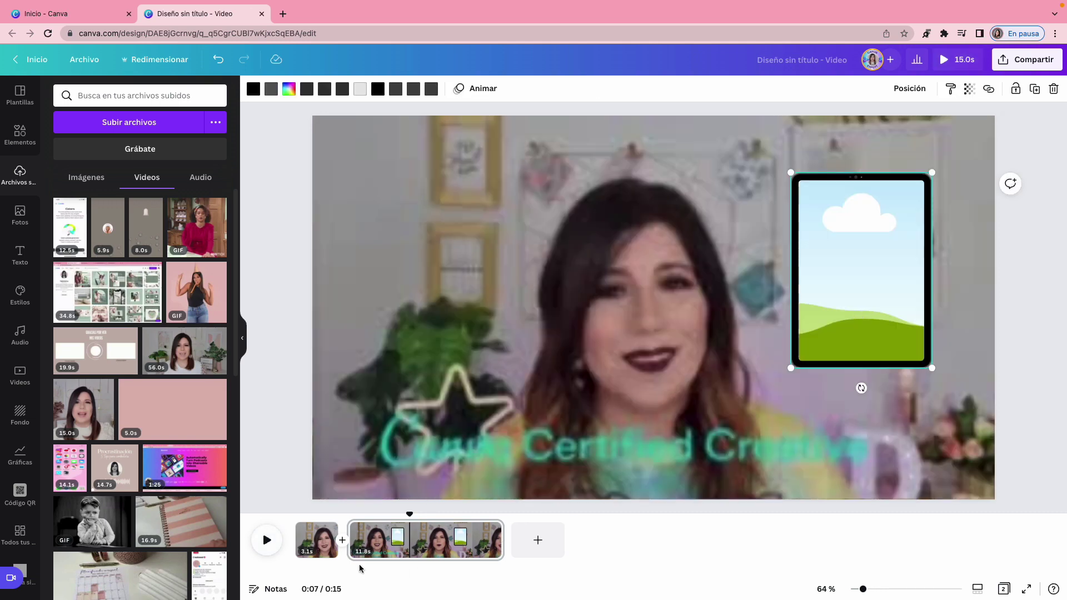
- Add the 12.5s Colors screen recording to the first page without a frame and place it to the right of the woman
left_click(297, 517)
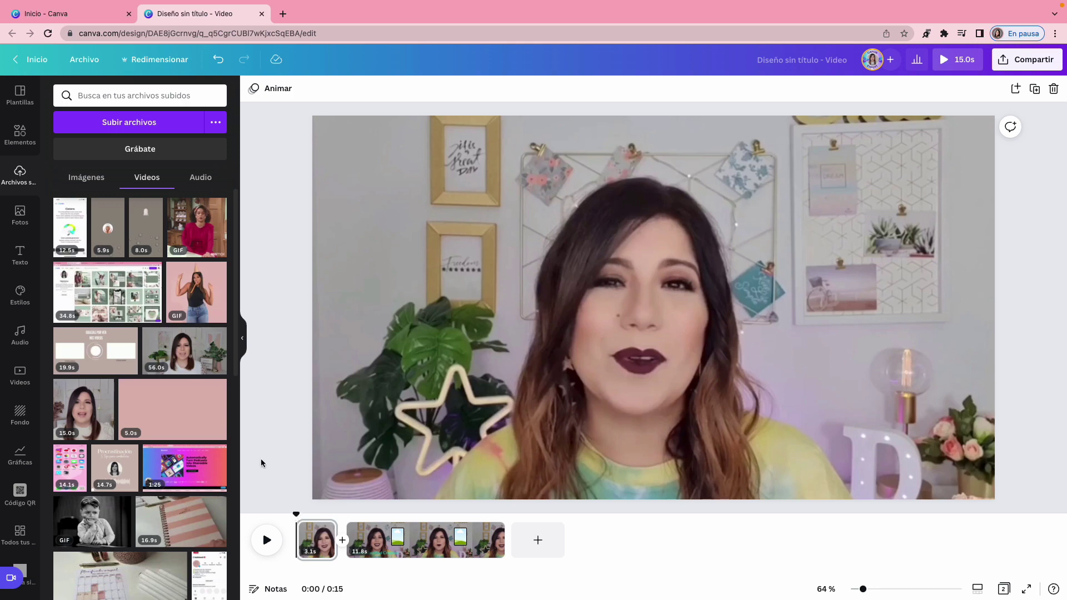
left_click(70, 226)
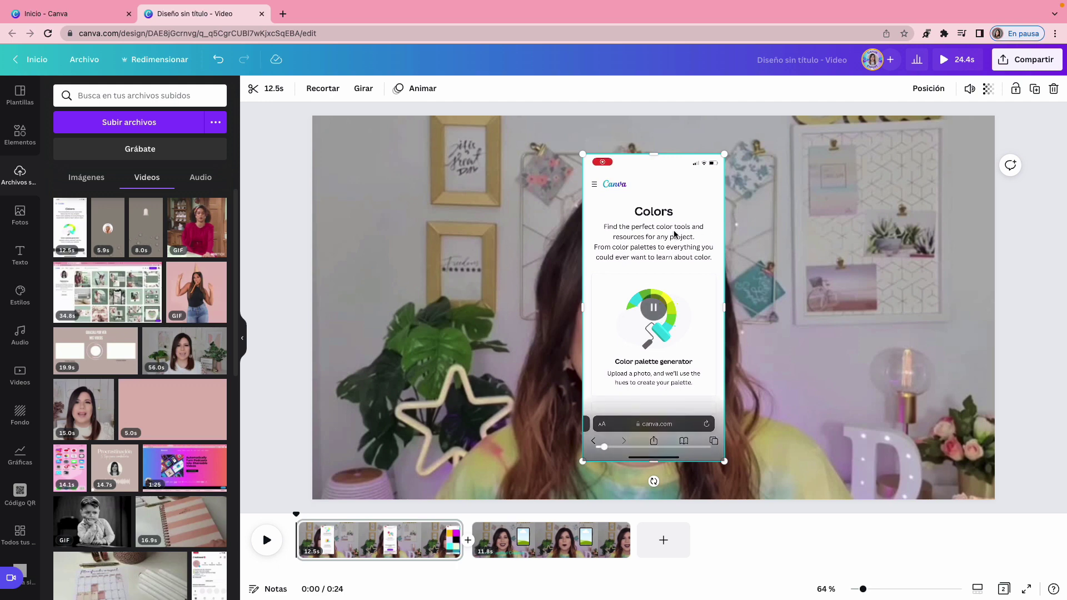
left_click_drag(674, 234, 880, 230)
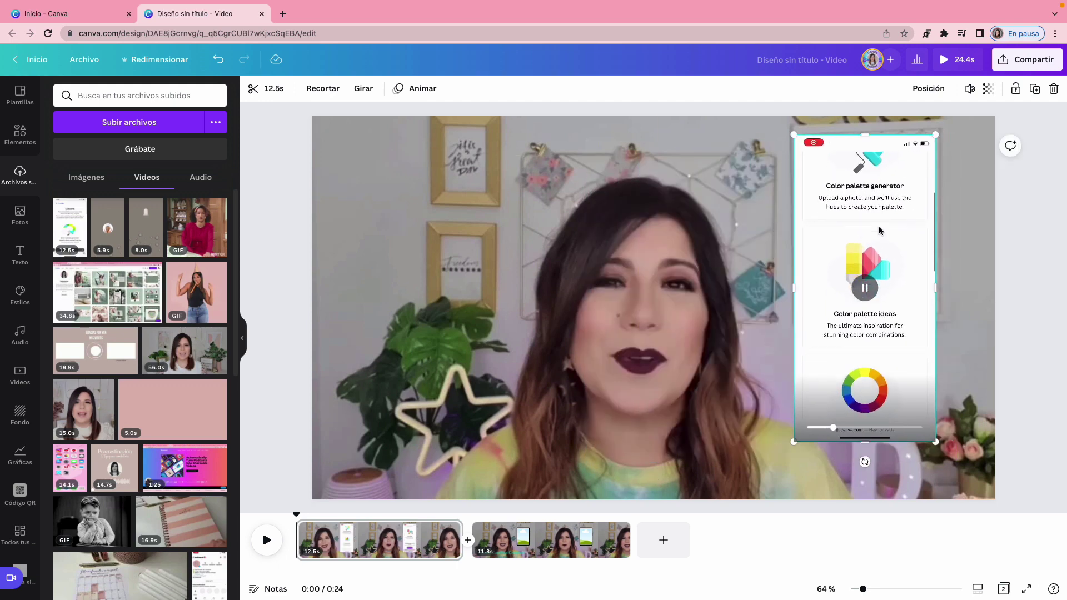
- Crop the top and bottom of the overlaid screen recording and set its transparency to 69
left_click_drag(864, 135, 867, 149)
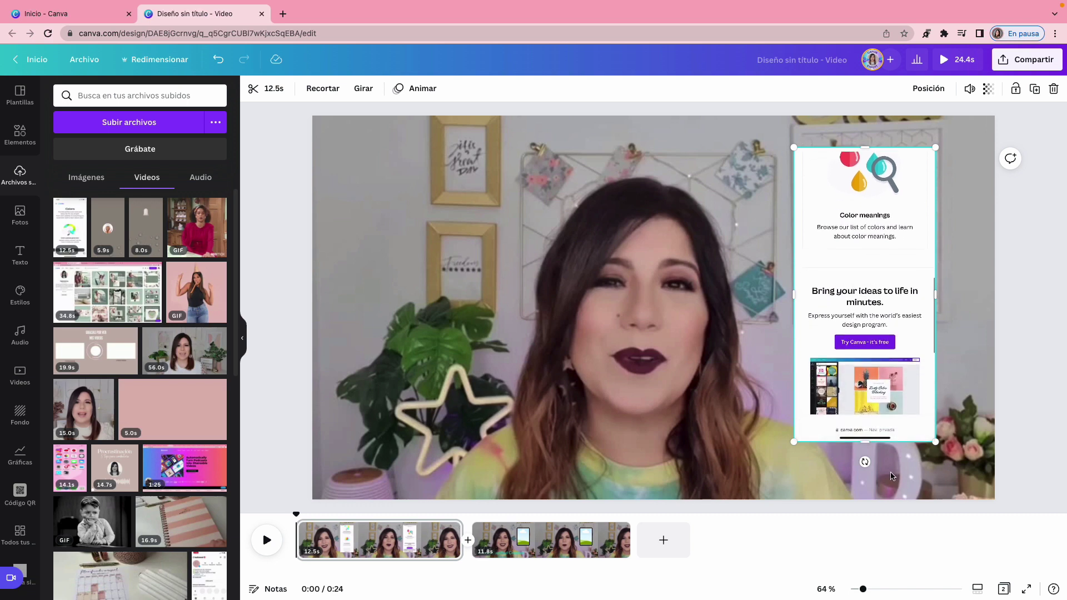
left_click_drag(865, 441, 868, 395)
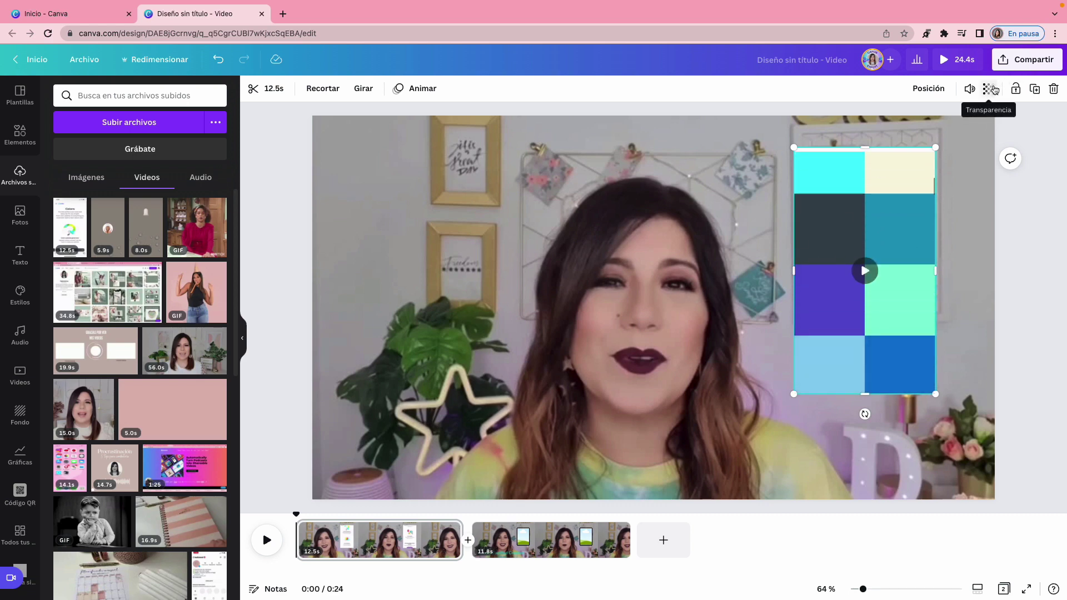
left_click(992, 89)
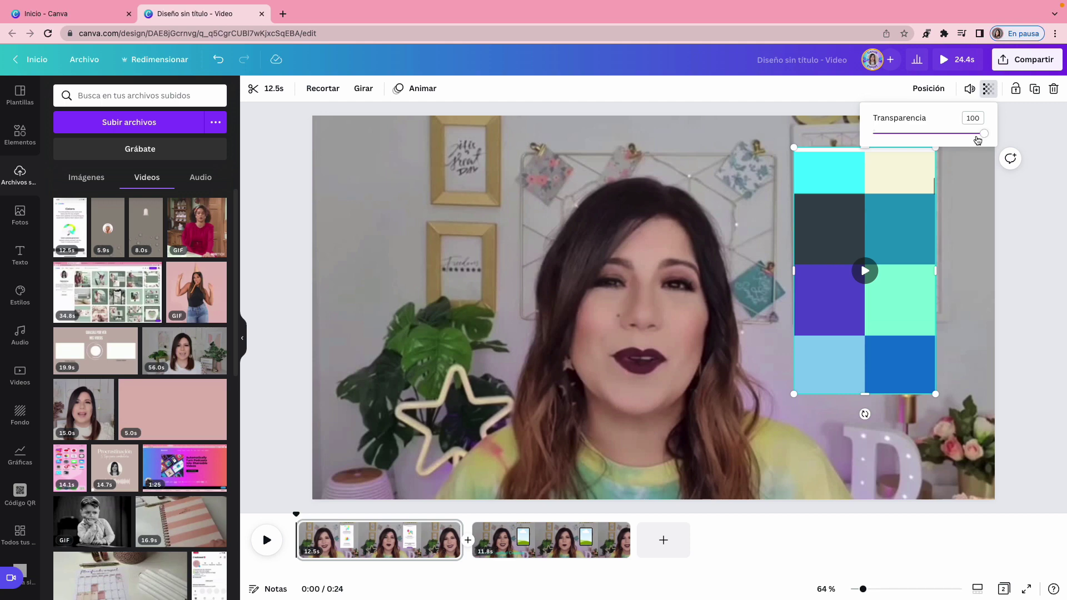
left_click_drag(981, 136, 951, 139)
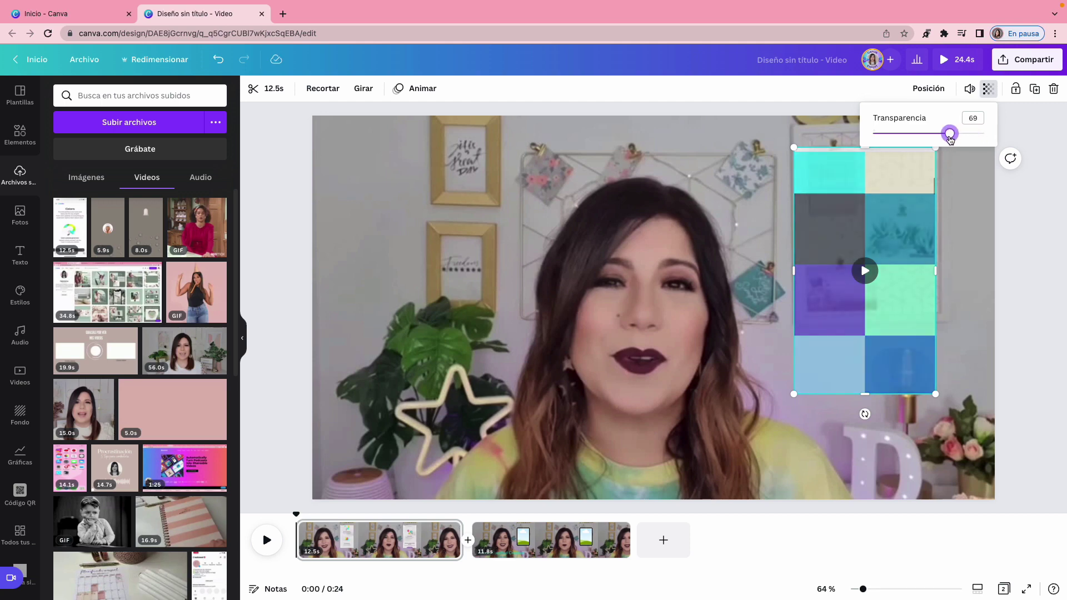
- Play the first page to preview the semi-transparent overlay, pause it, and go to the second page with the tablet frame
left_click(266, 540)
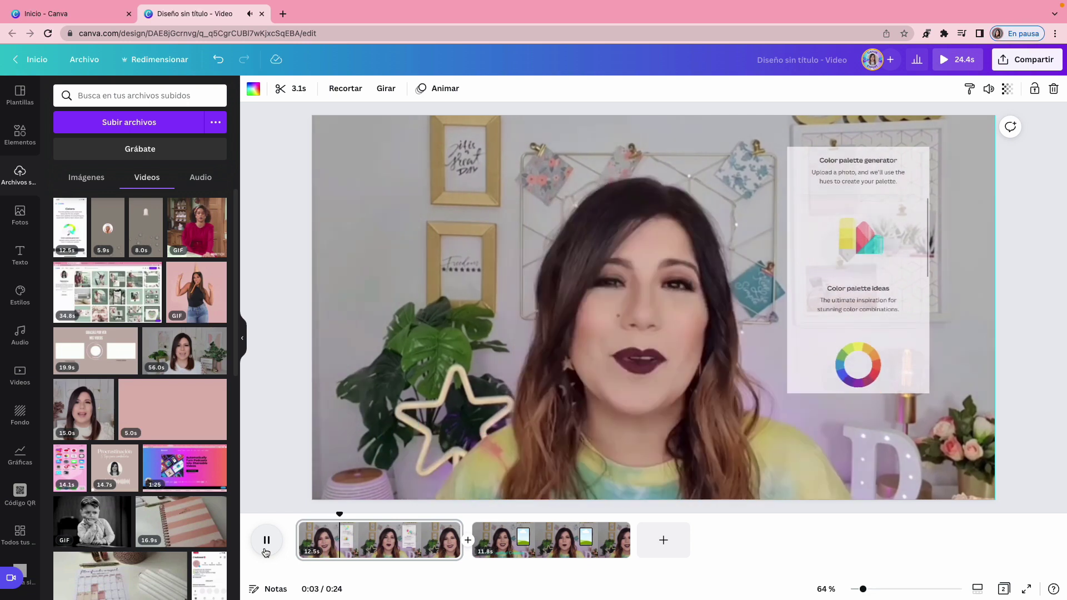
left_click(266, 549)
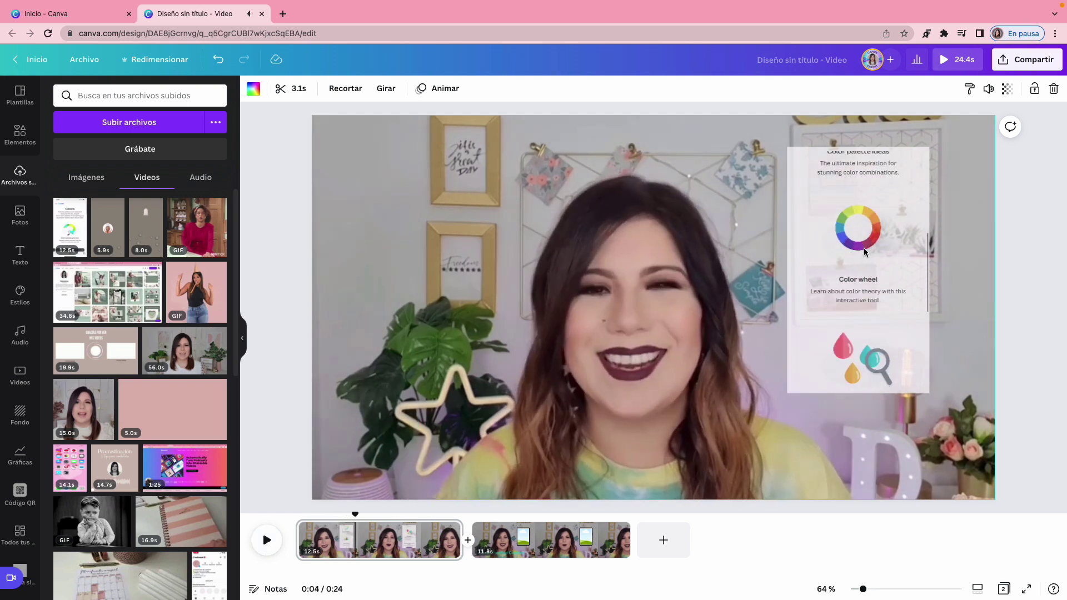
left_click(558, 548)
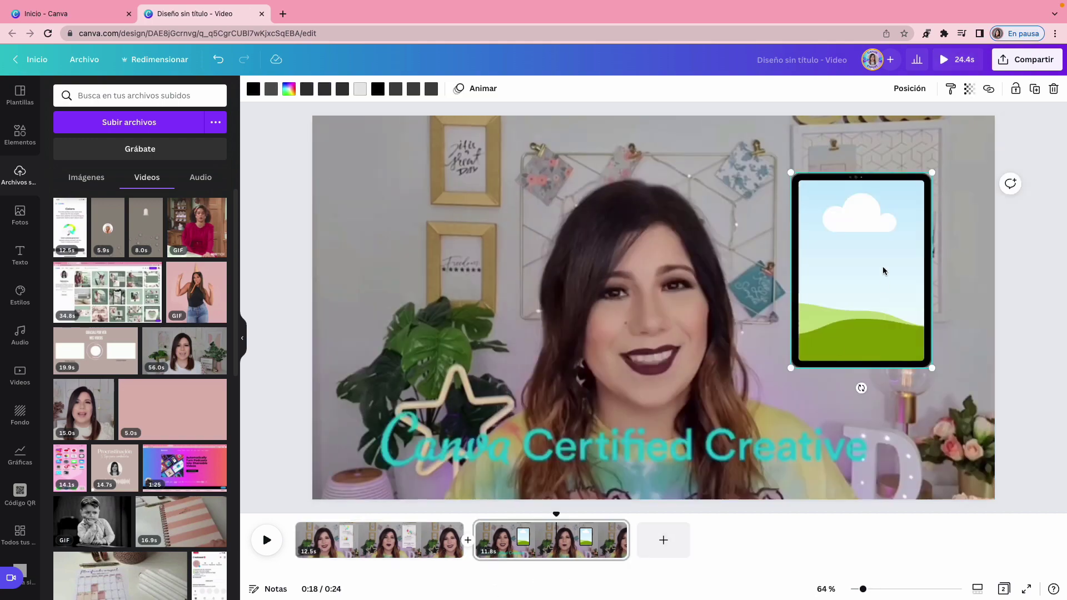
- Go back to the first page with the semi-transparent overlay and open the design's download options
left_click(376, 540)
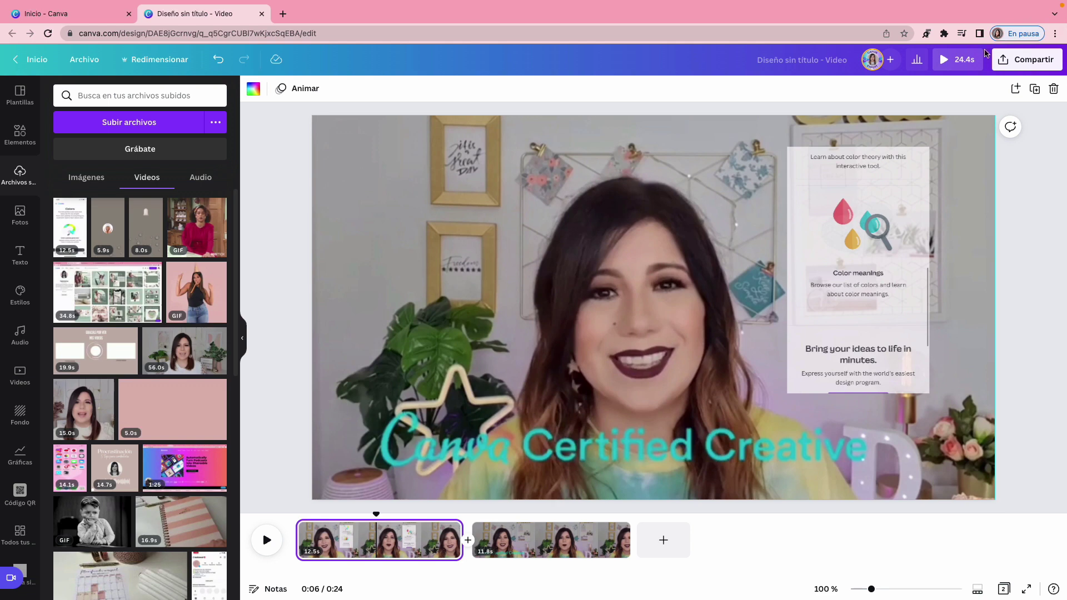
left_click(1021, 60)
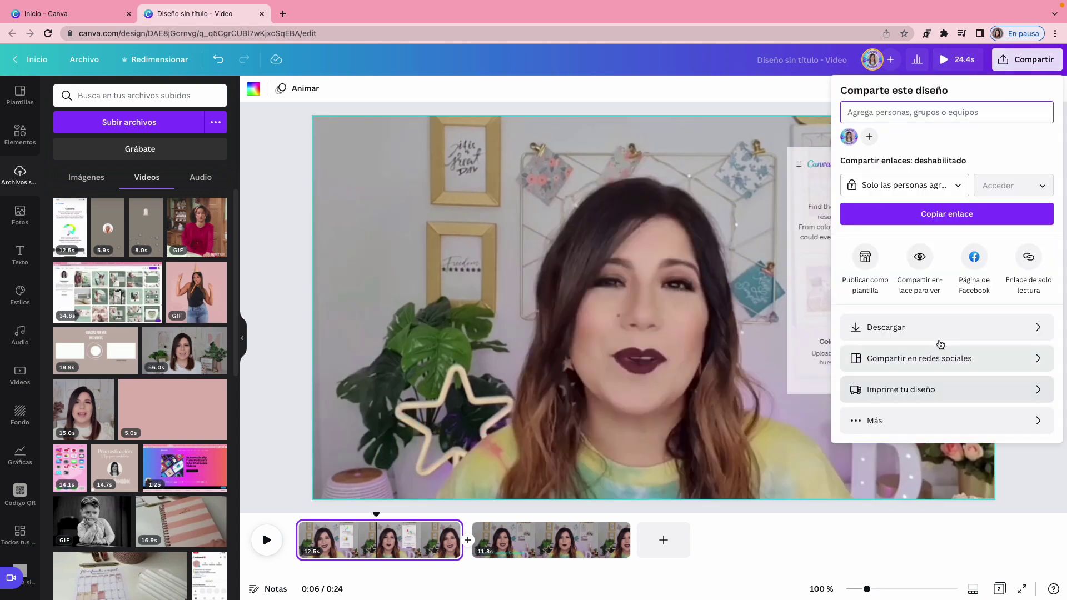
left_click(919, 327)
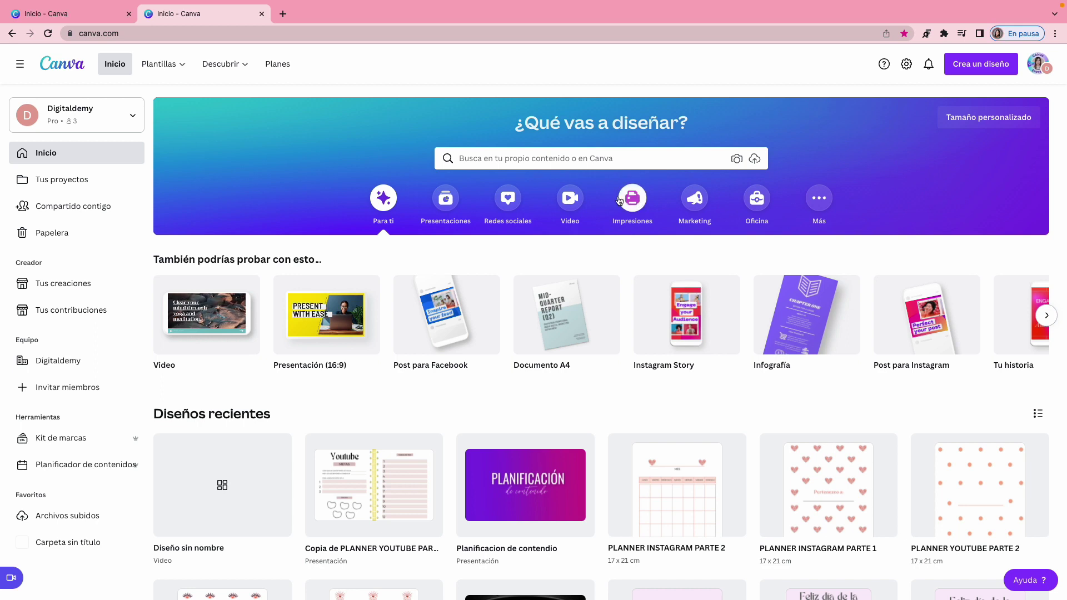
- Create a new blank Video design and browse the stock video library
left_click(568, 200)
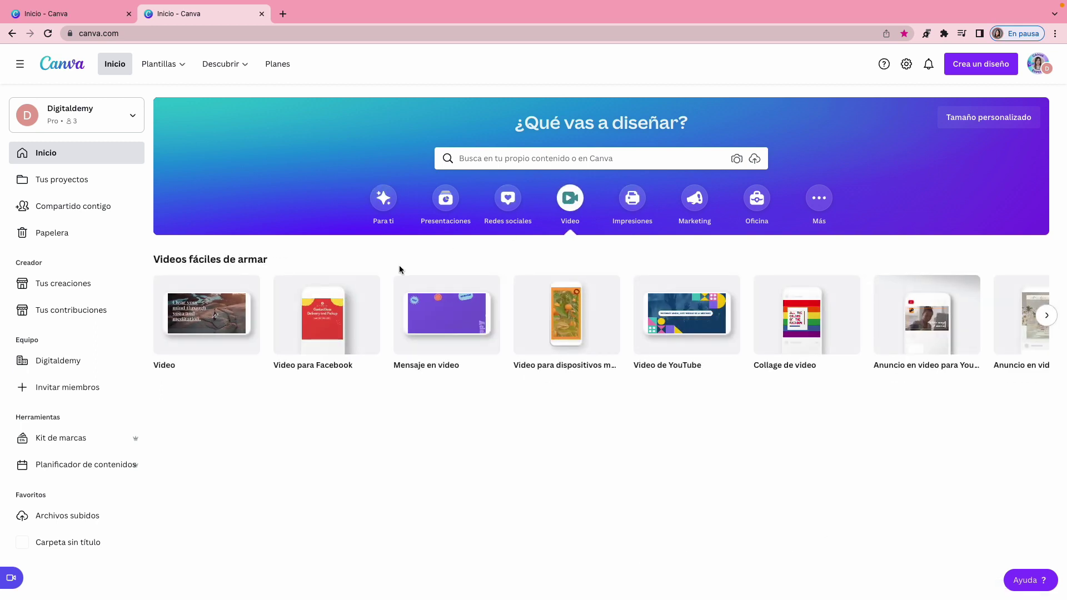
left_click(234, 317)
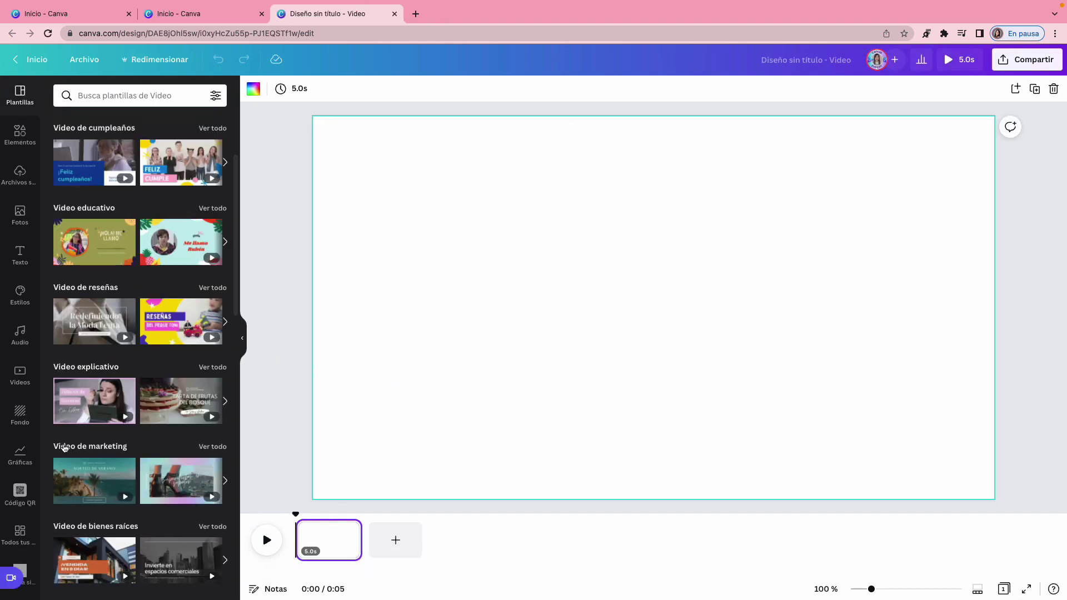
left_click(20, 378)
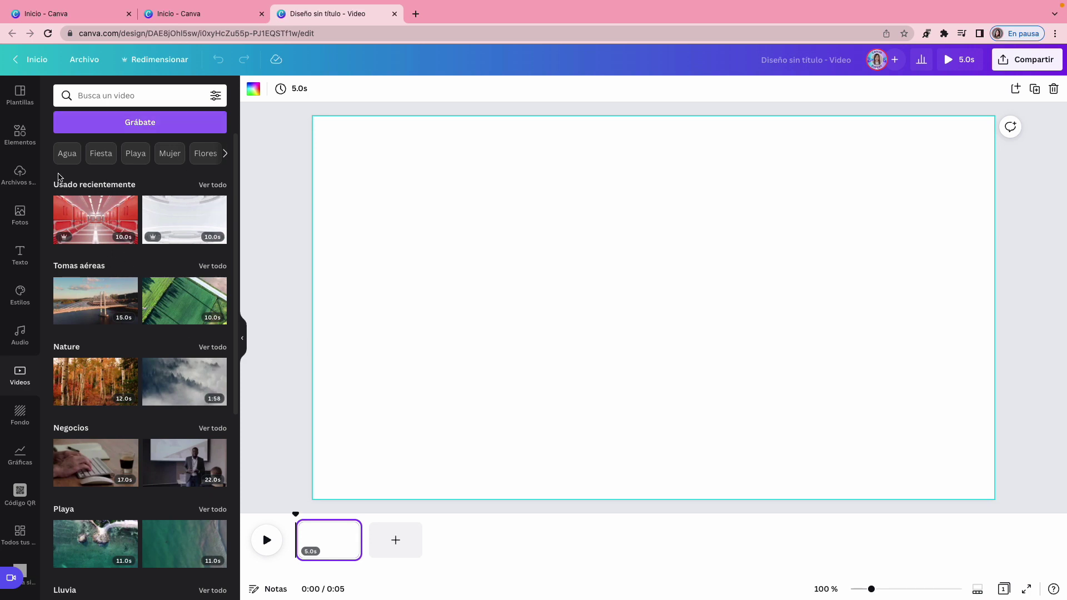
scroll(128, 256, "down", 10)
scroll(93, 281, "up", 10)
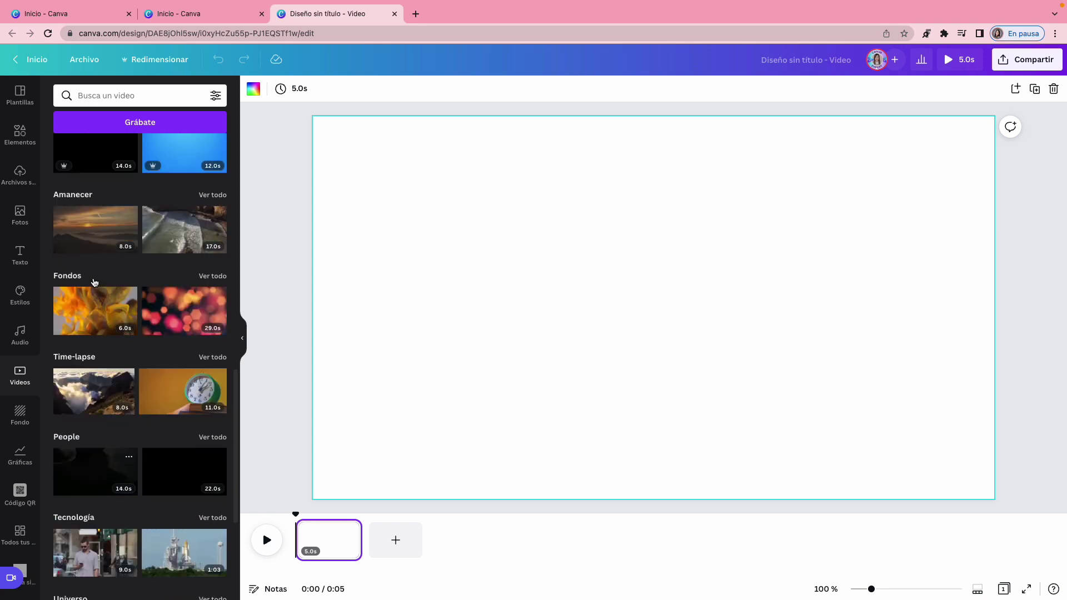
- Search the stock videos for "tecnologia" and set the 20.0s dark circular stage video as the page background
left_click(81, 96)
type("tec")
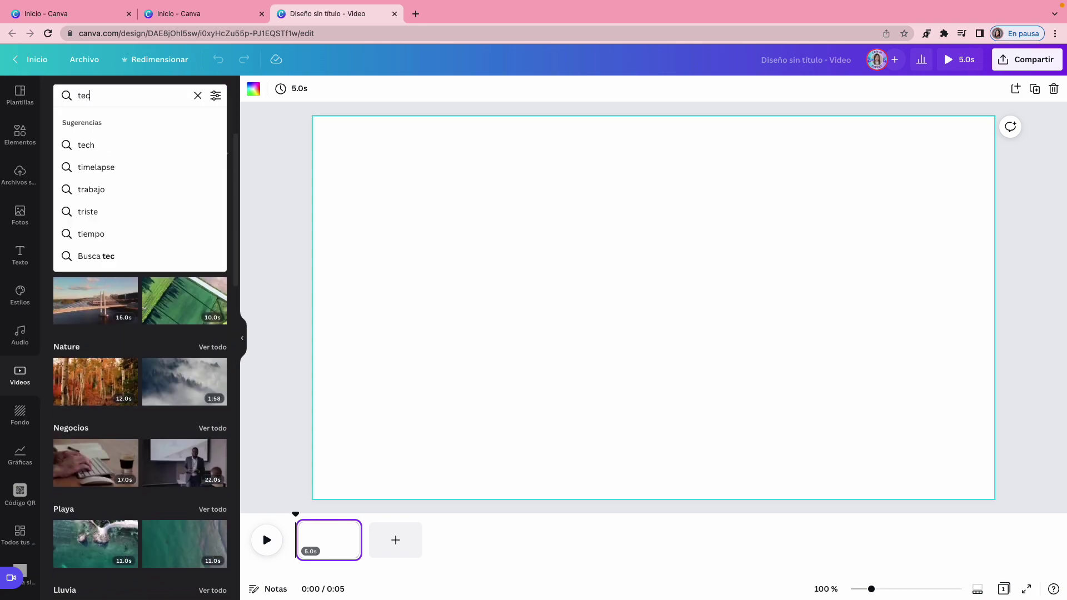
type("nologia")
key("Return")
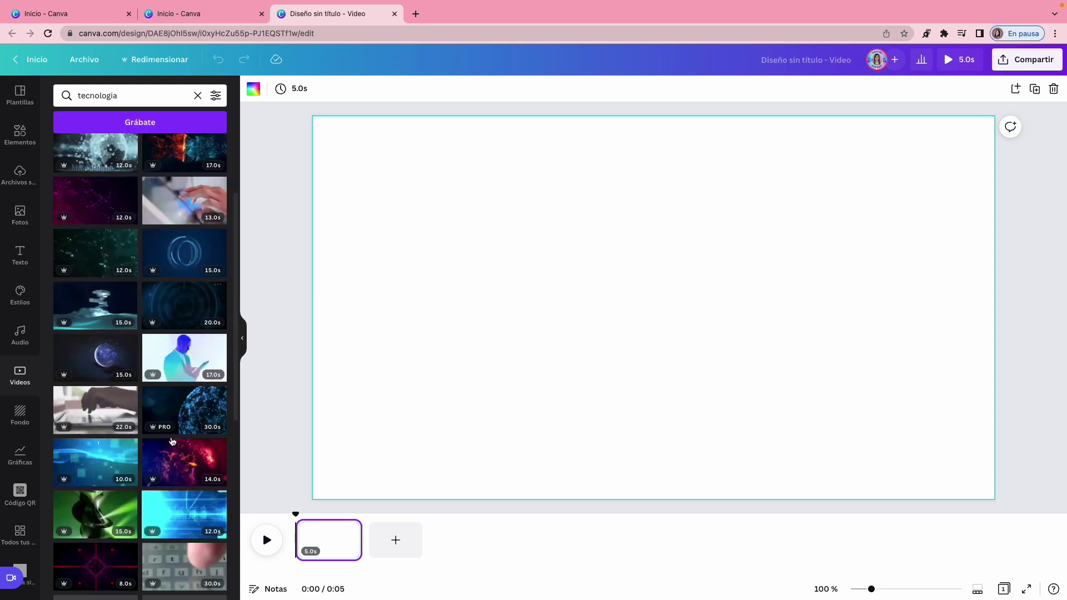
scroll(171, 440, "down", 10)
scroll(171, 440, "down", 10)
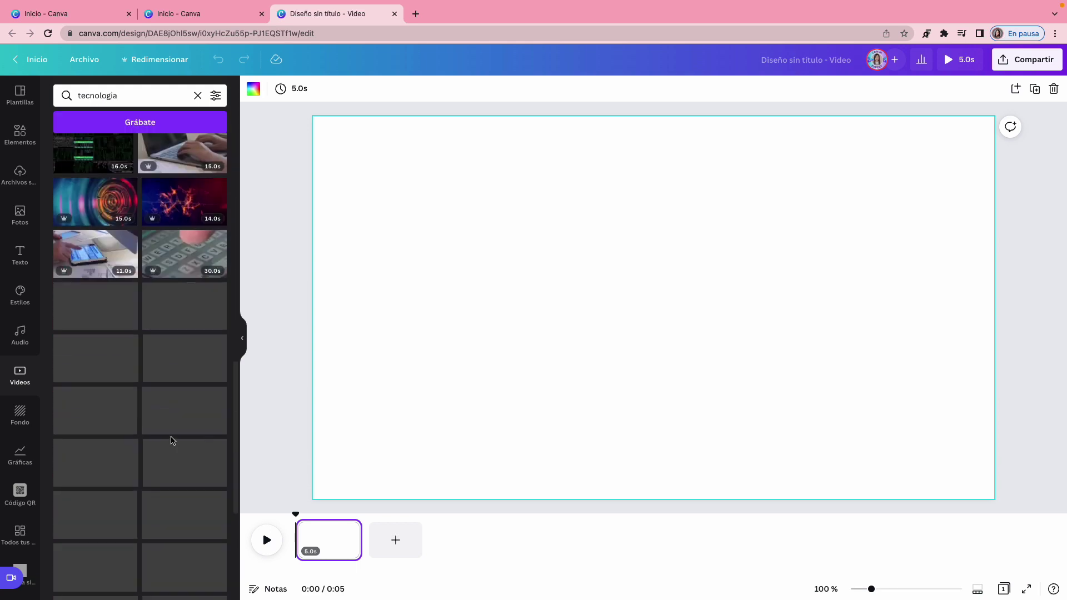
scroll(171, 440, "down", 8)
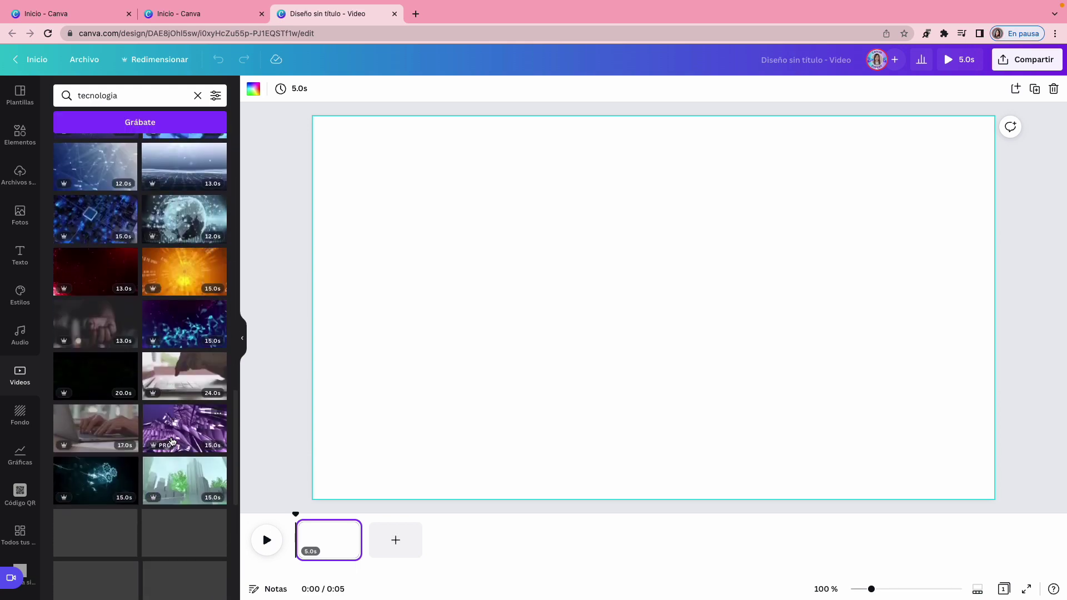
scroll(172, 442, "down", 5)
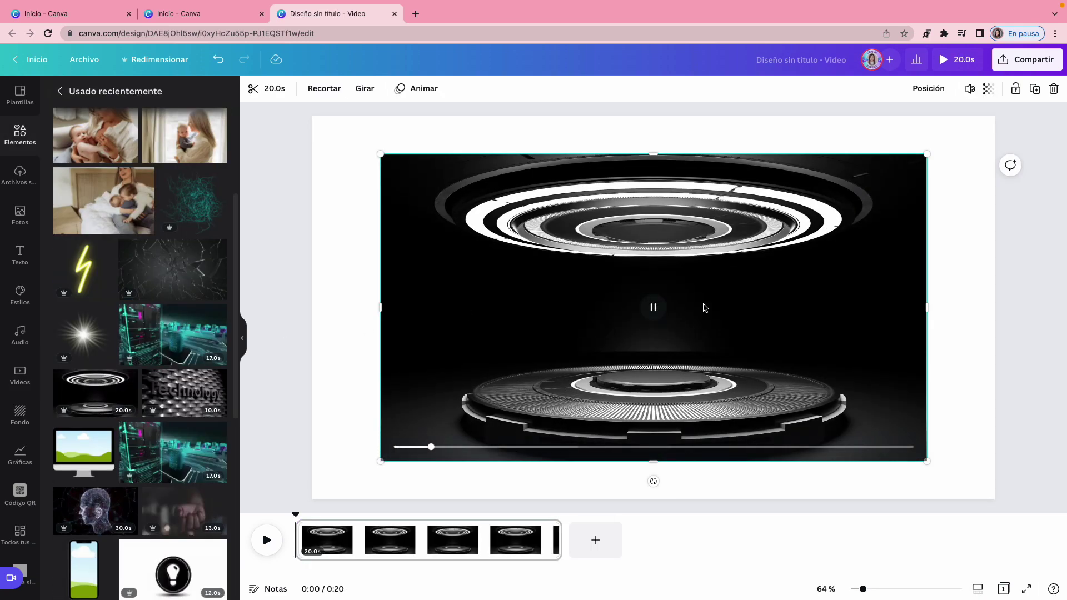
right_click(740, 261)
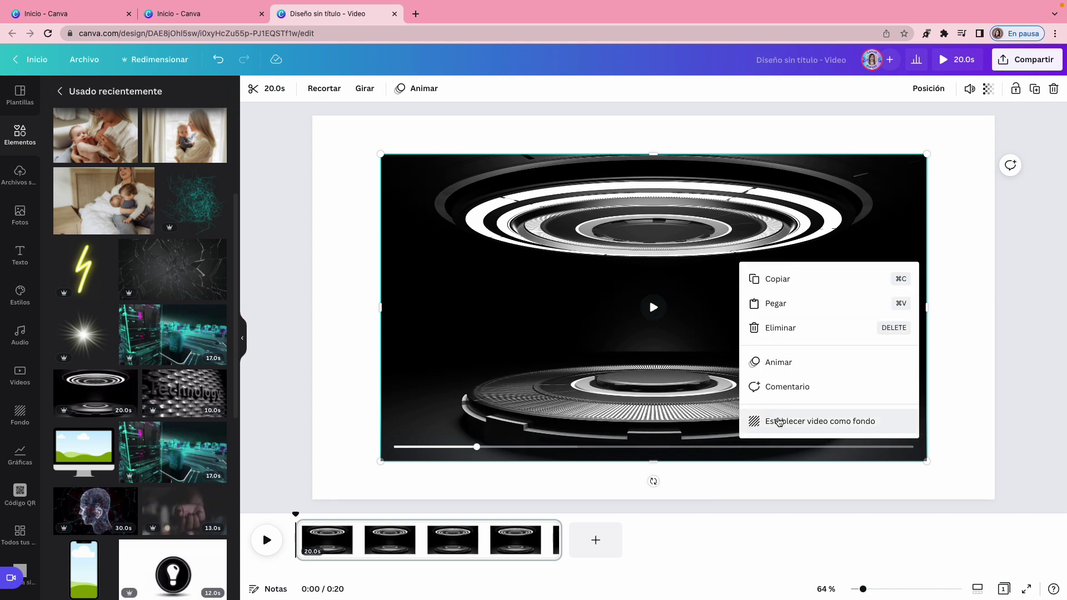
left_click(779, 421)
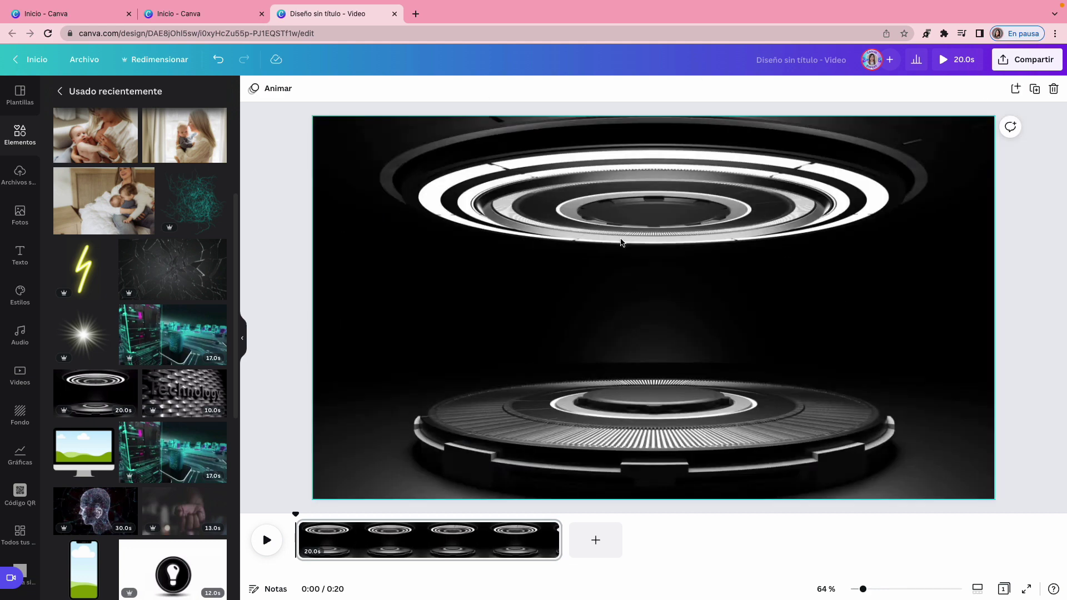
- Add the desktop computer frame from the Marcos collection and place it, reduced in size, on the stage platform
left_click(20, 138)
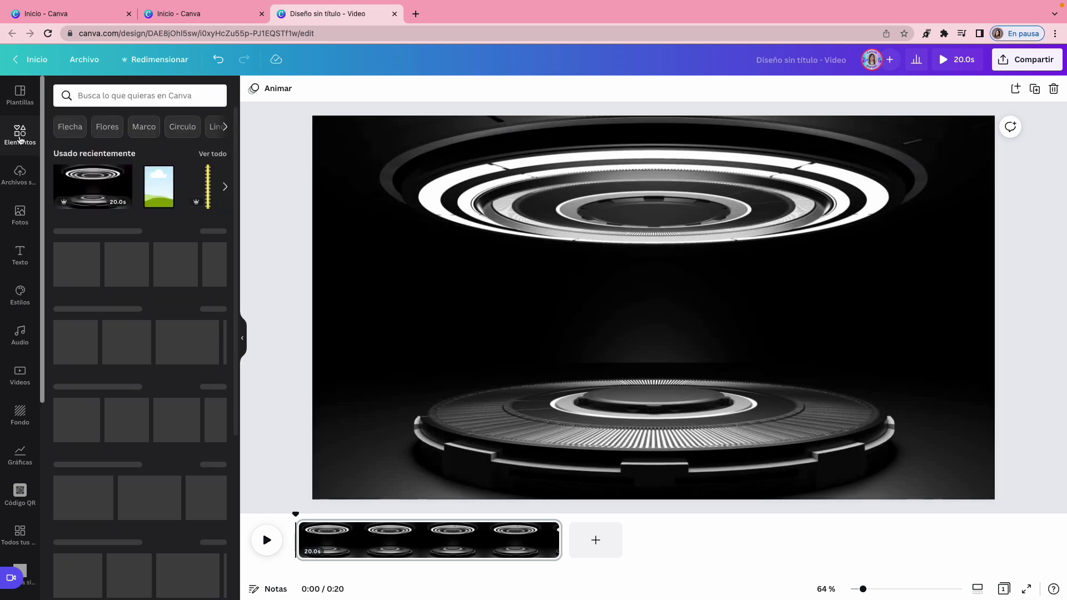
scroll(171, 337, "down", 5)
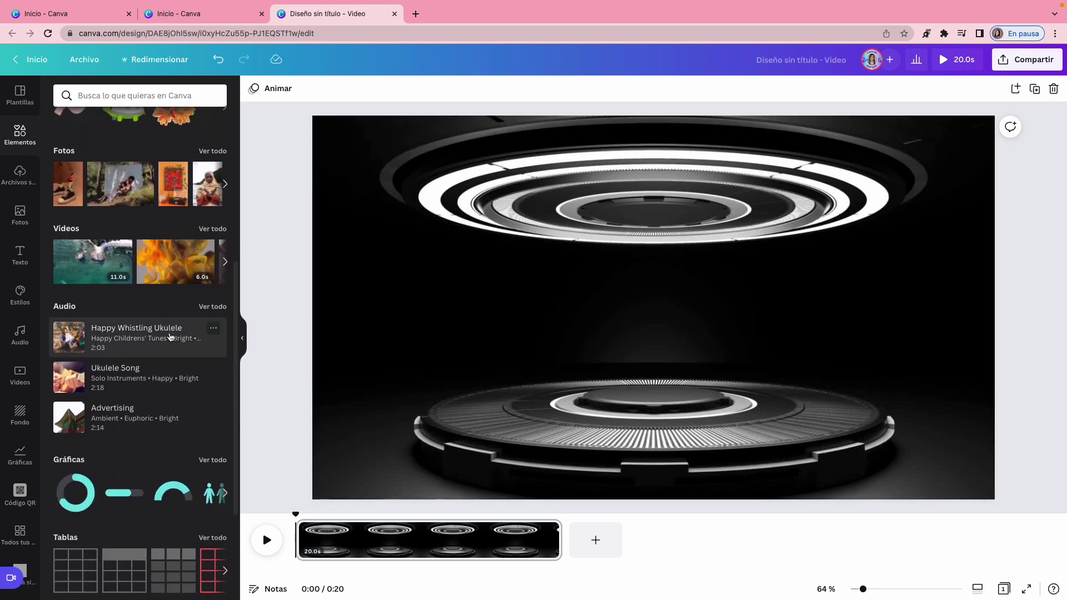
scroll(171, 337, "down", 3)
left_click(213, 452)
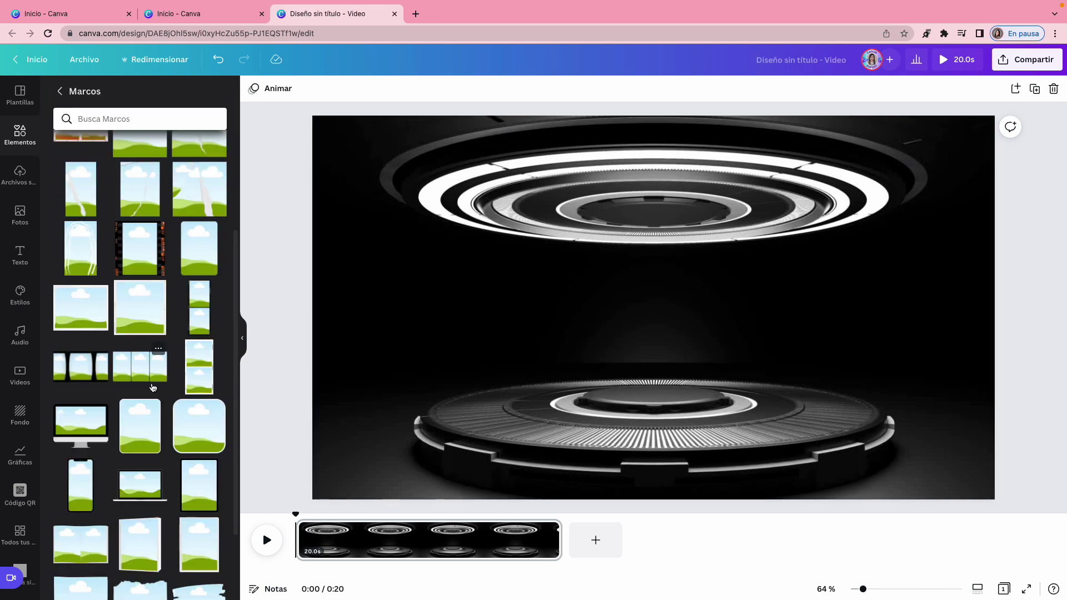
left_click(81, 428)
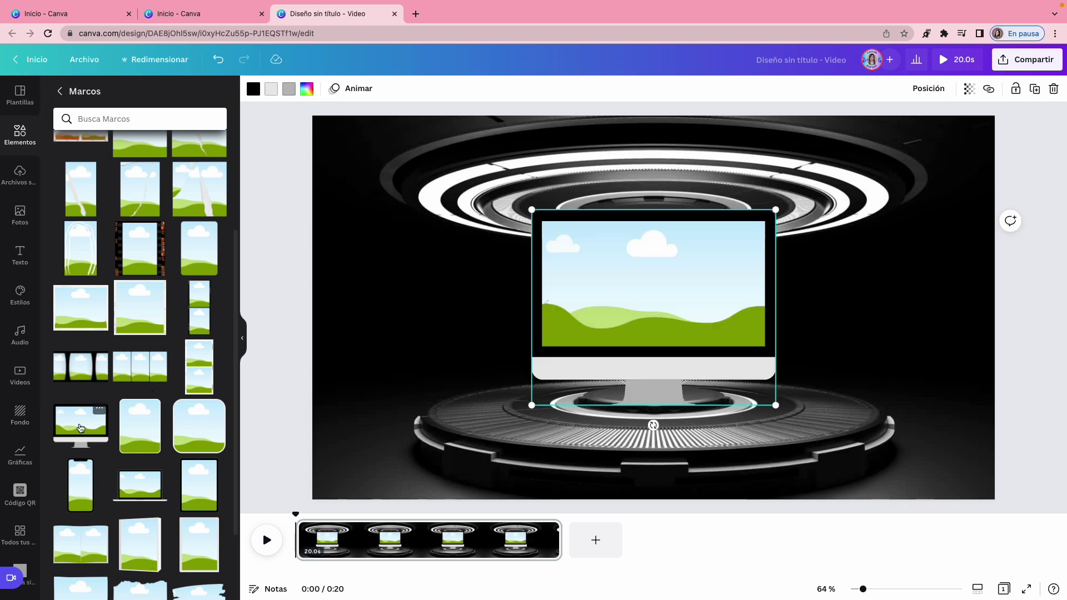
- Search the elements for "RAYO" and add the white starburst light from the recently used elements over the computer frame
left_click(17, 139)
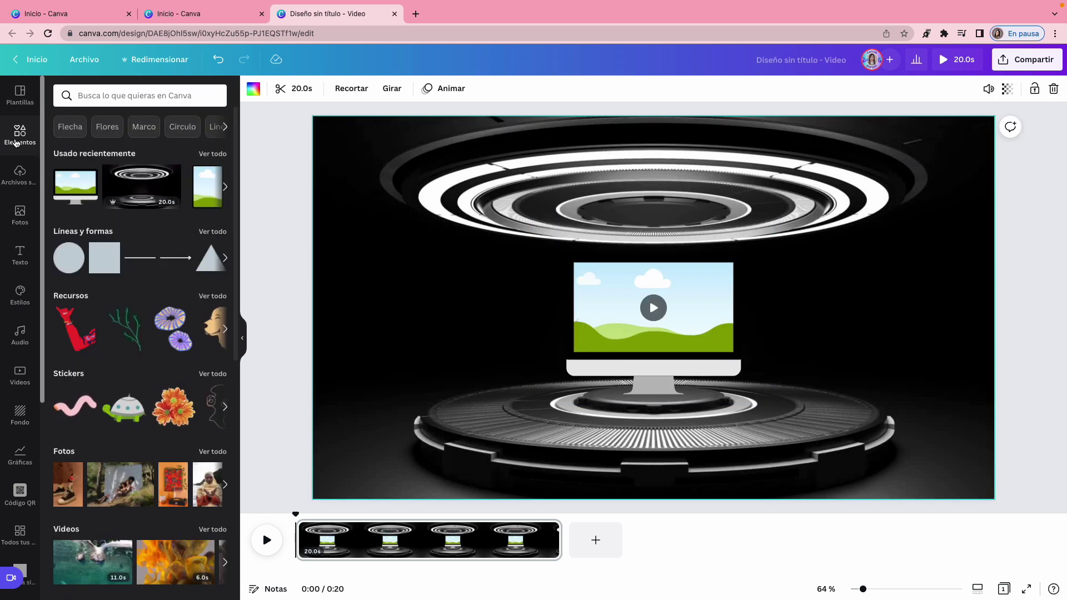
left_click(89, 96)
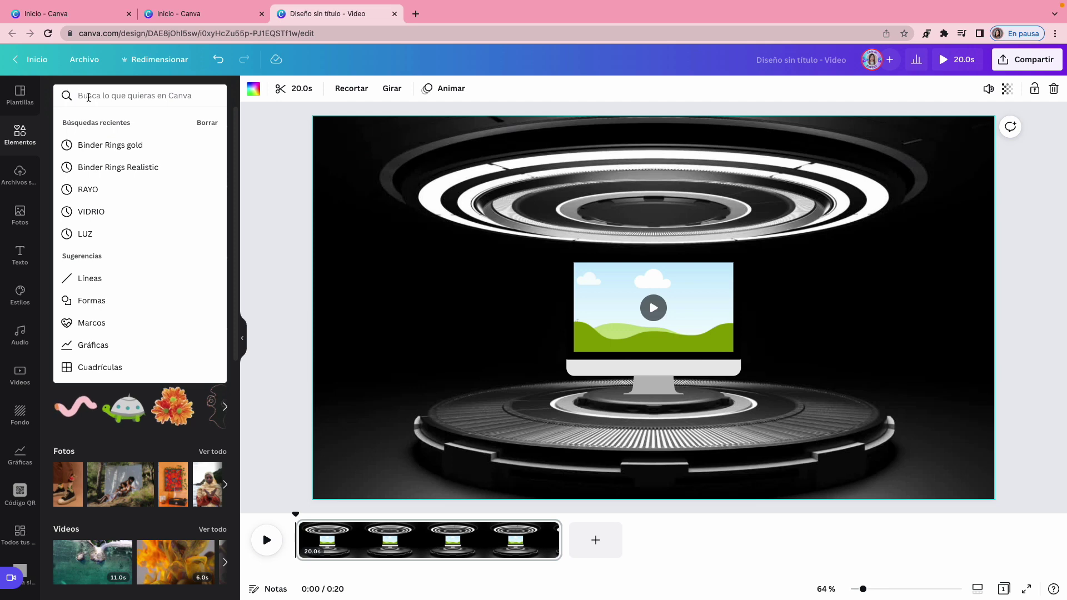
left_click(89, 189)
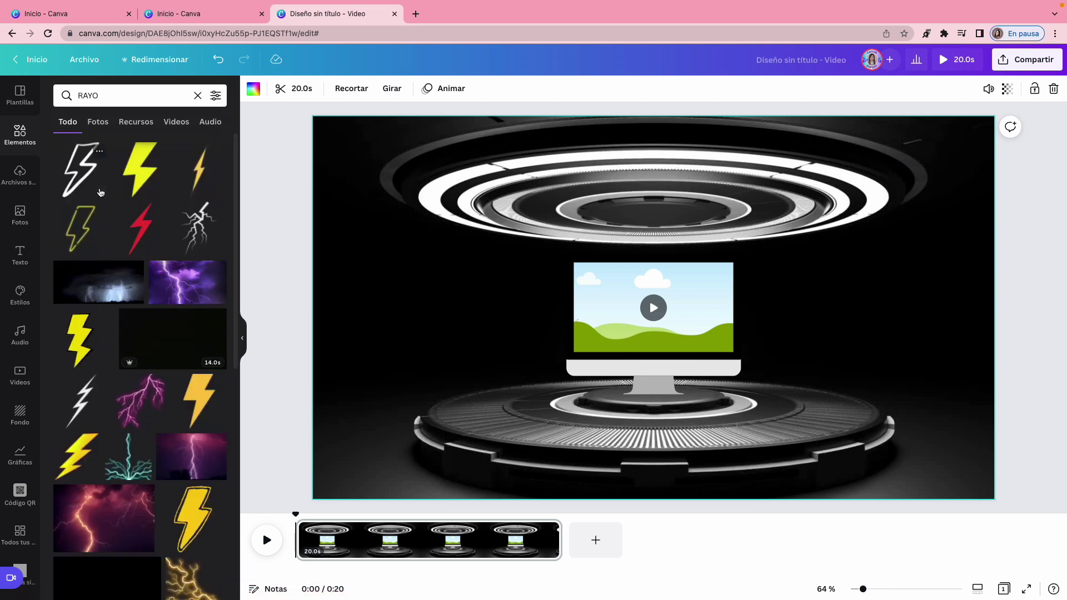
left_click(87, 351)
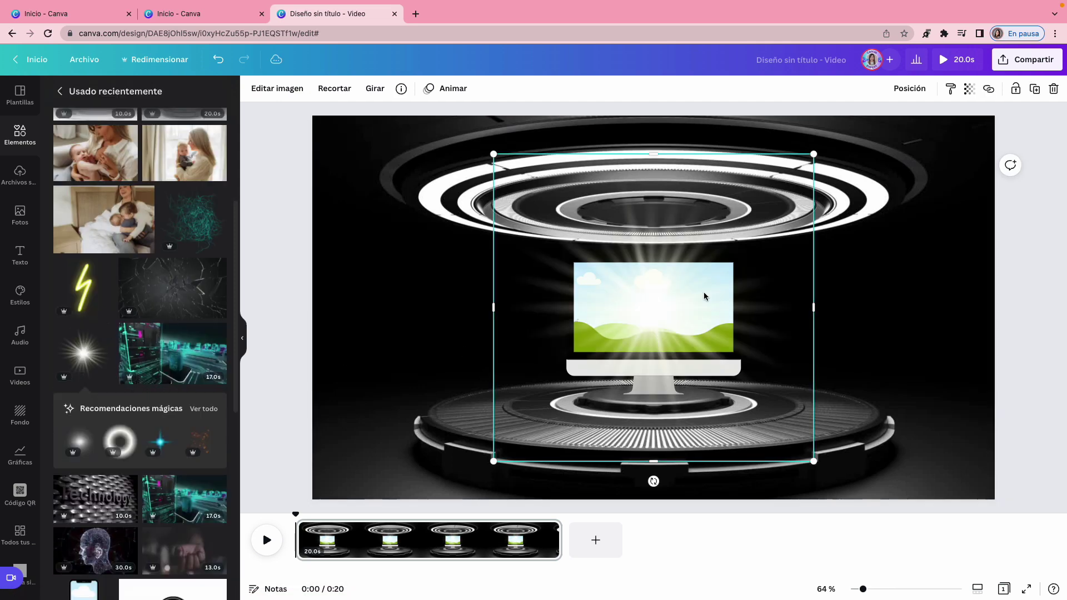
- Move the starburst up to the monitor's top edge and send it behind the computer frame
left_click_drag(655, 286, 659, 249)
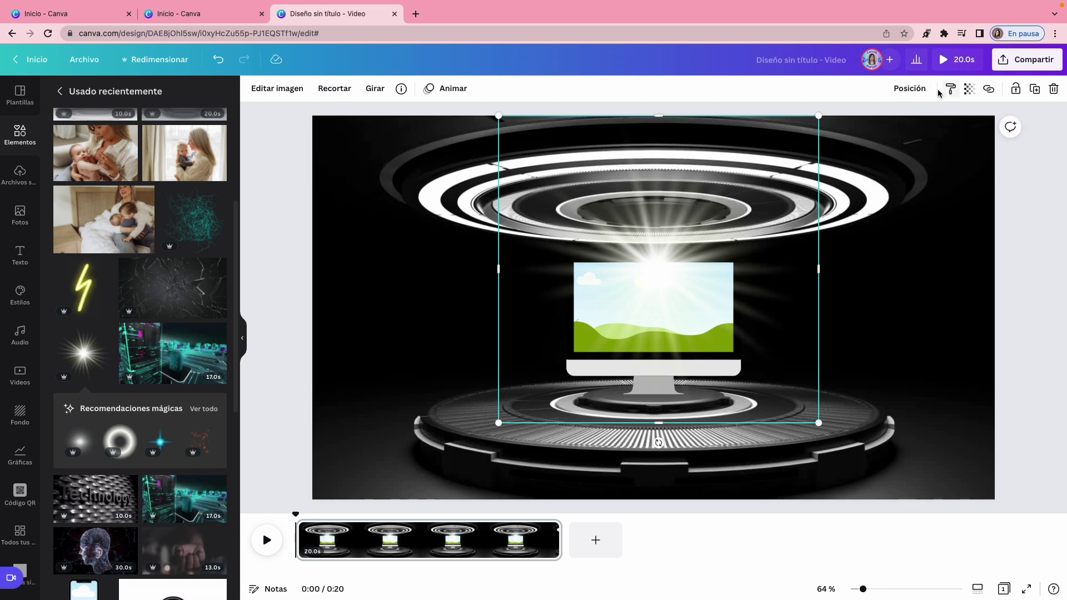
left_click(916, 92)
left_click(872, 122)
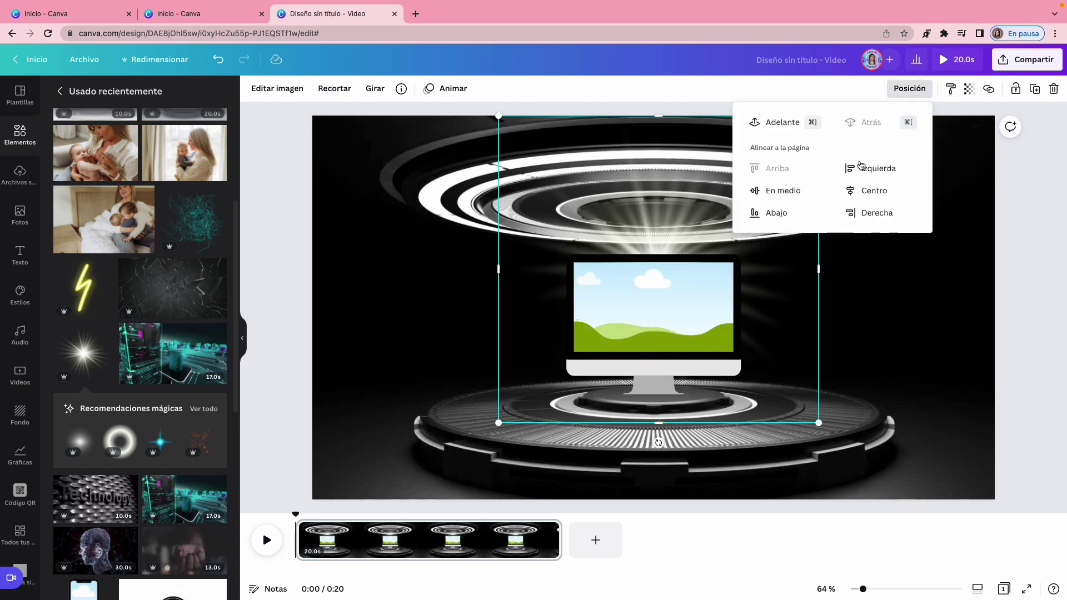
- Enlarge the starburst and center it behind the monitor, cropping its top and right side
left_click_drag(790, 283, 790, 327)
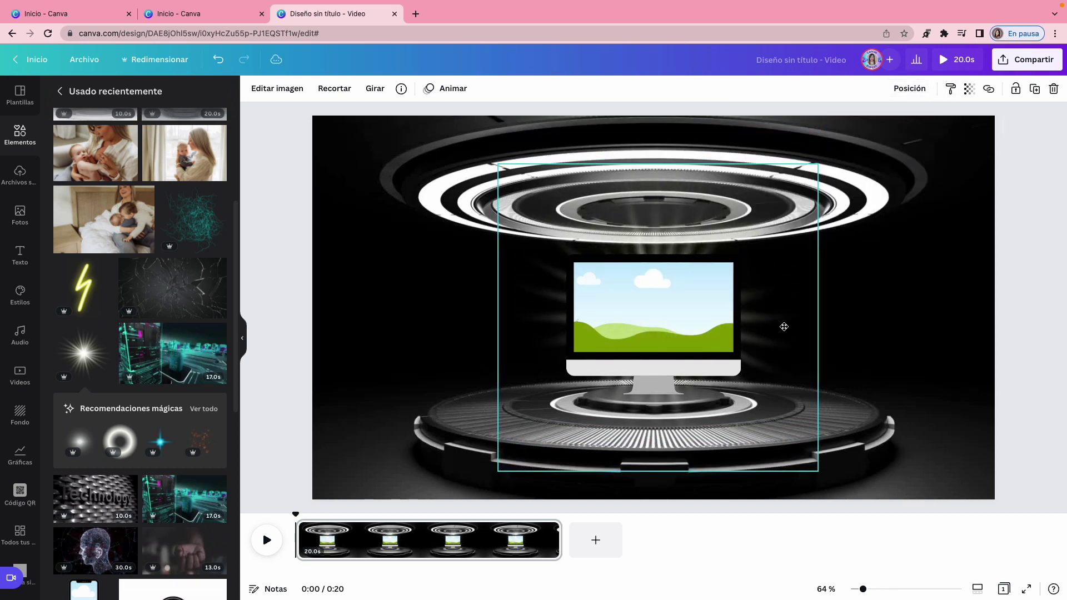
left_click_drag(819, 160, 889, 108)
left_click_drag(839, 238, 791, 301)
left_click_drag(658, 142, 656, 194)
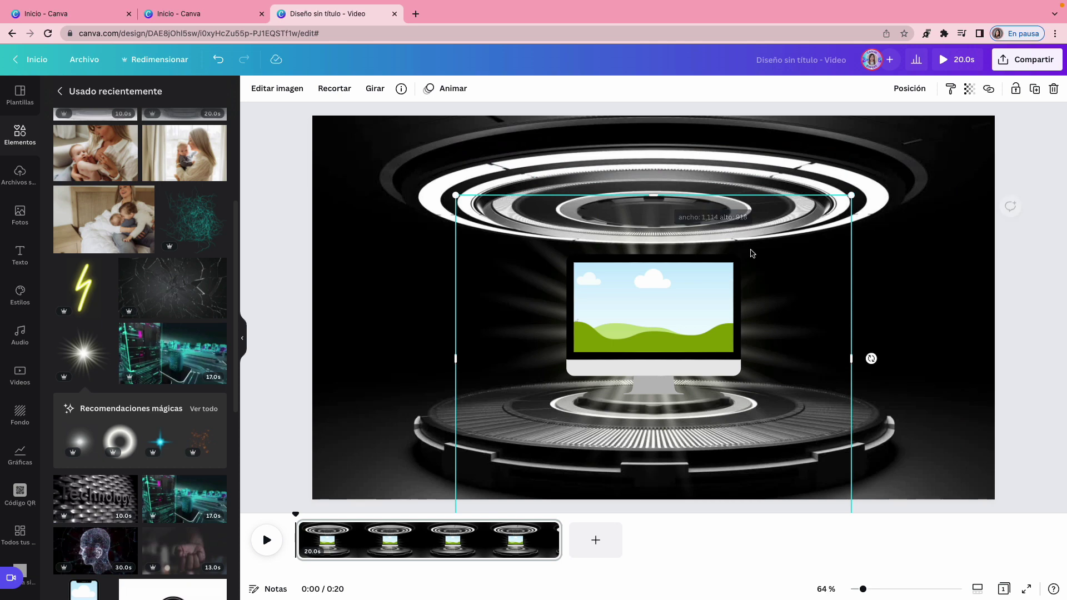
left_click_drag(859, 362, 800, 362)
left_click(643, 281)
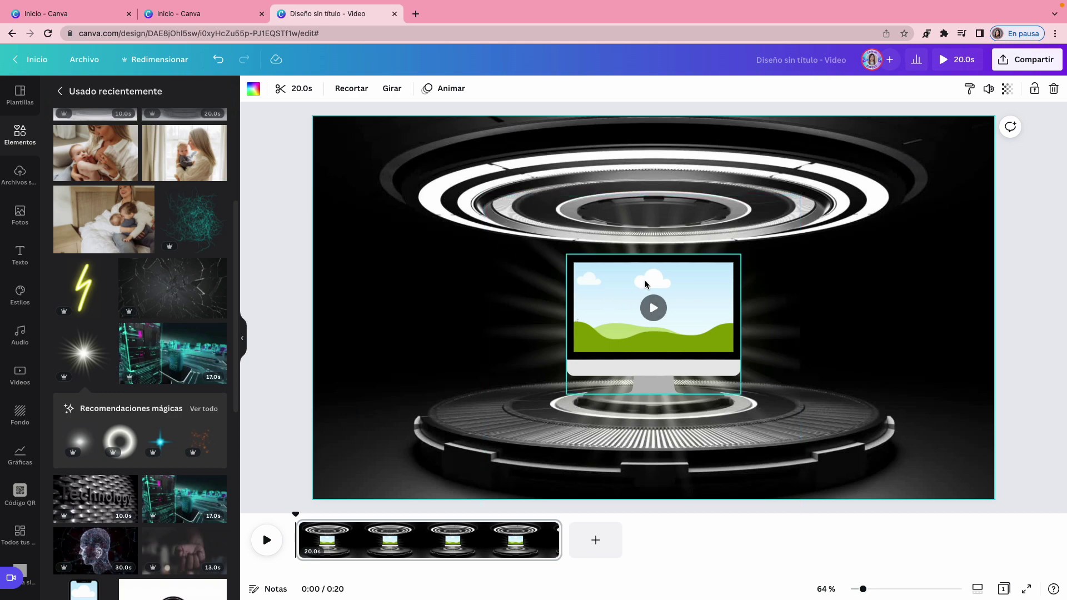
- Fill the computer frame with the 10.0s Technology video from the recently used elements
left_click(20, 175)
left_click(20, 133)
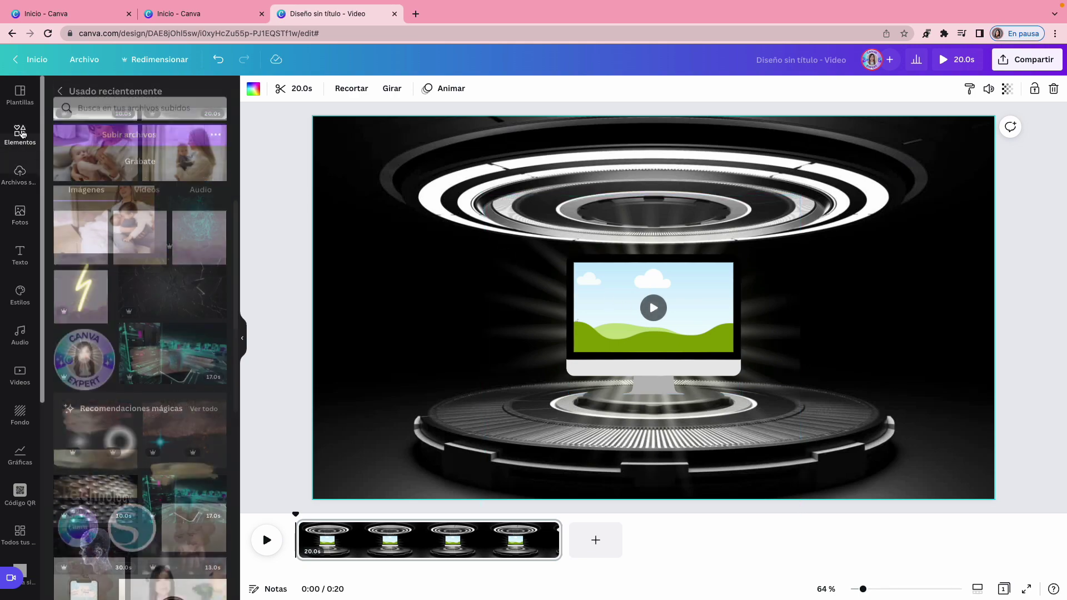
scroll(201, 262, "up", 4)
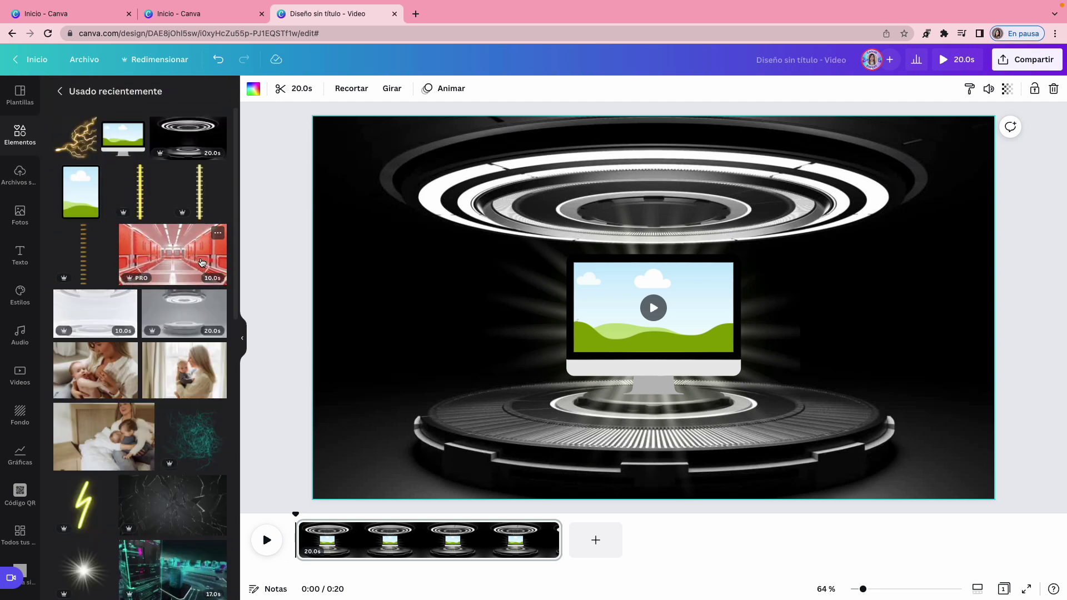
scroll(194, 278, "down", 4)
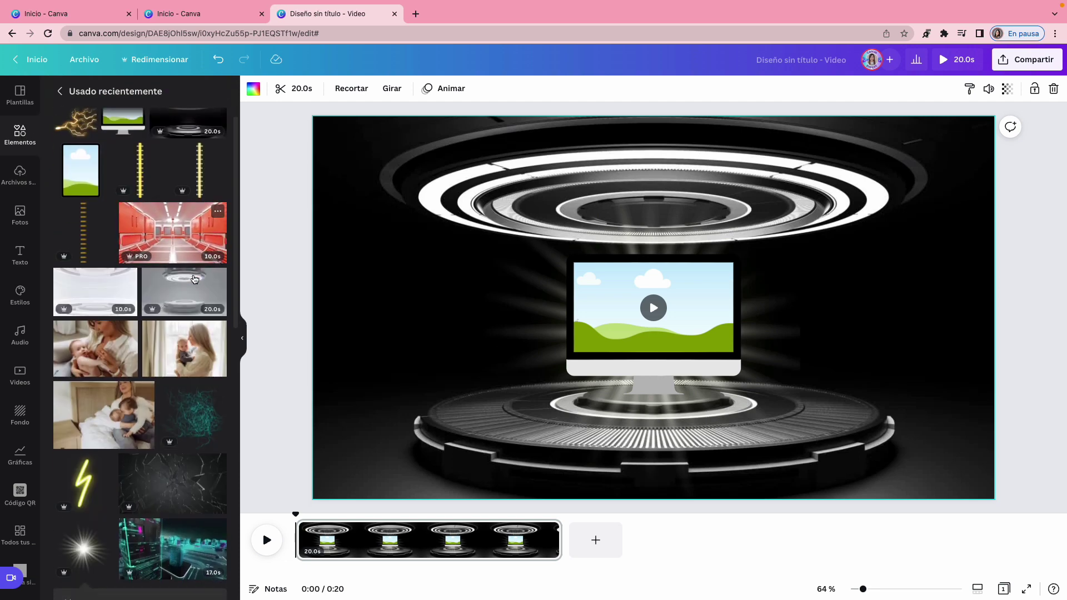
scroll(195, 279, "down", 8)
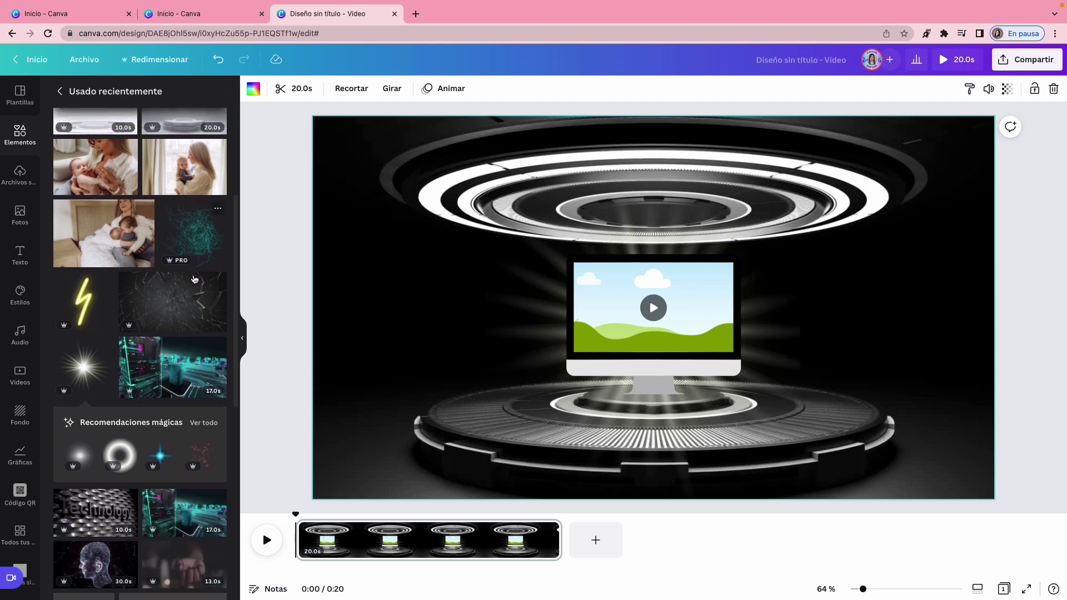
left_click_drag(97, 378, 661, 341)
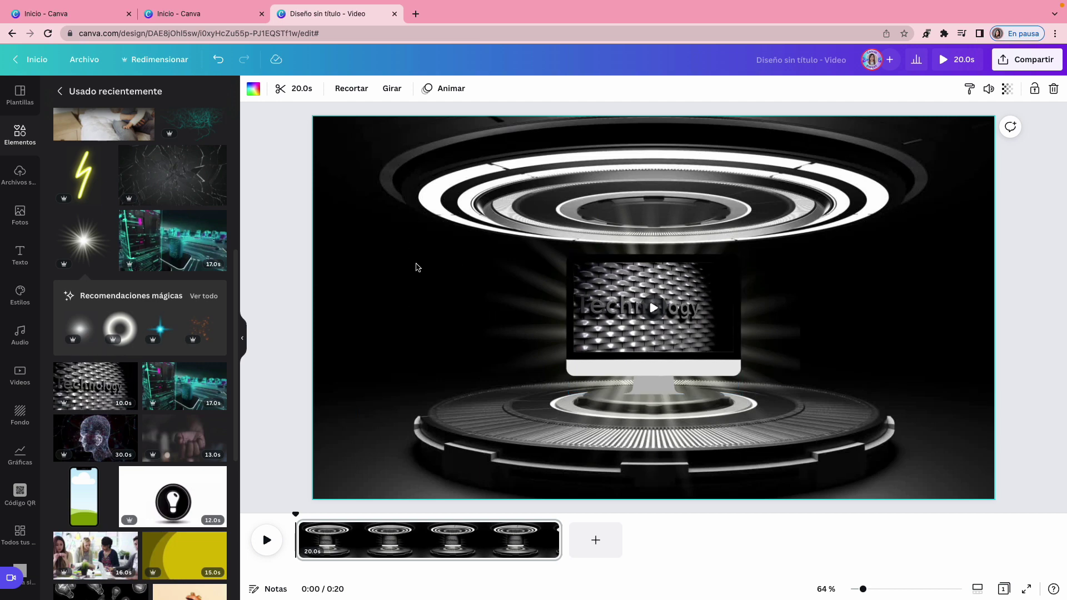
- Add the black tablet frame from the frames collection to the scene
left_click(17, 145)
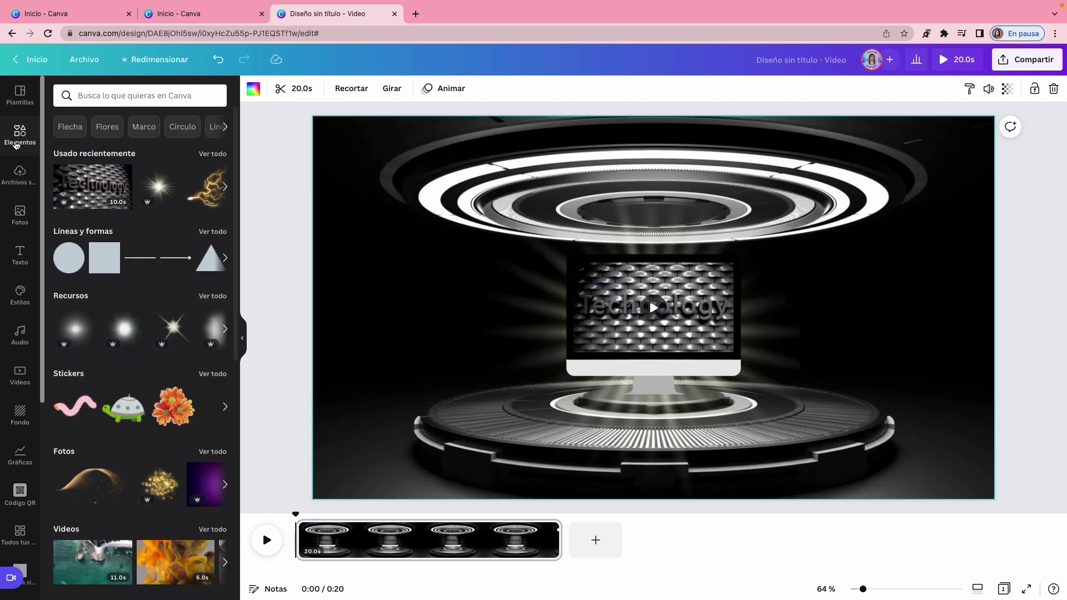
scroll(73, 431, "down", 2)
scroll(72, 430, "up", 2)
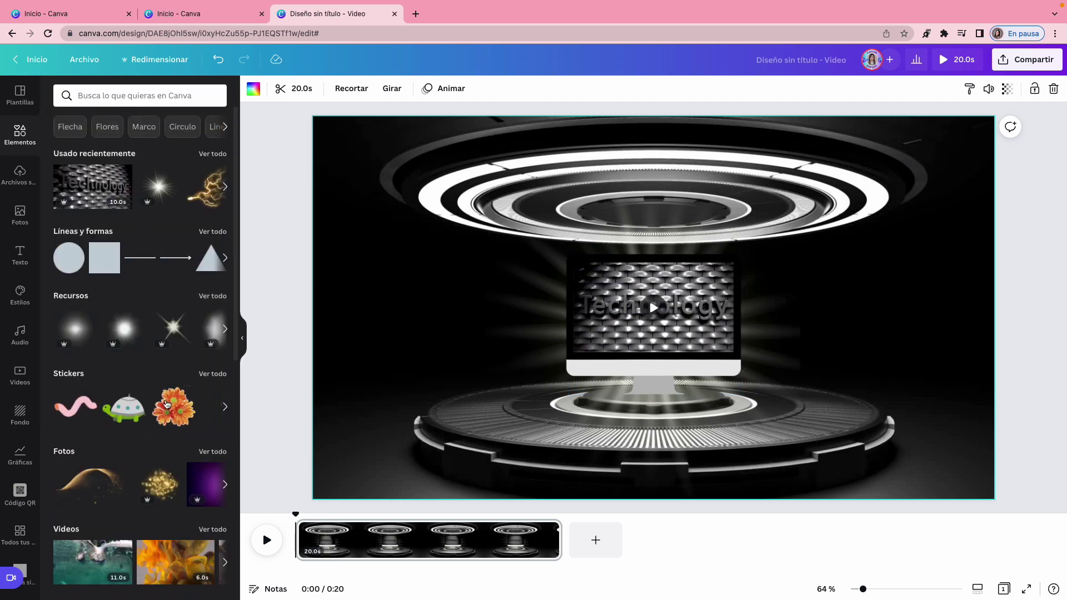
scroll(167, 404, "down", 5)
left_click(217, 452)
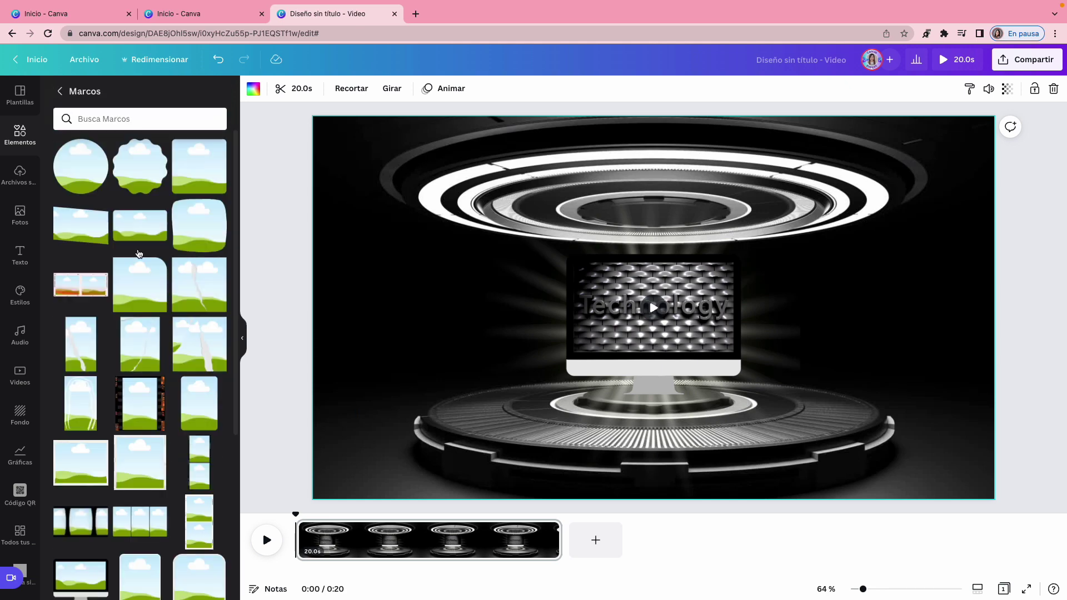
scroll(142, 445, "down", 4)
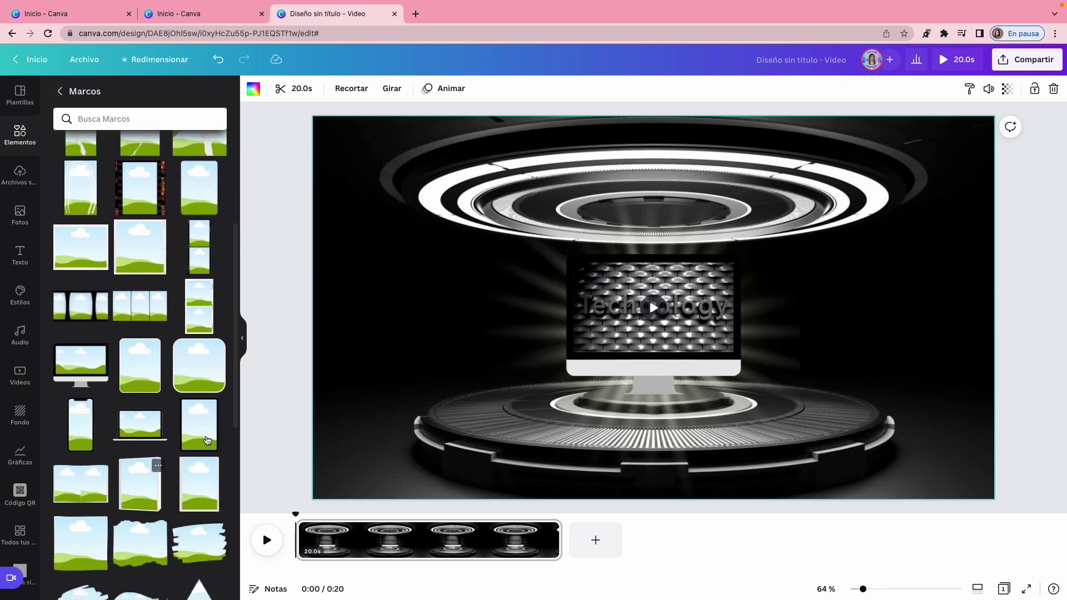
left_click(195, 427)
- Shrink the tablet frame to the left of the monitor and place a duplicate level with it on the monitor's right
left_click_drag(612, 311, 441, 317)
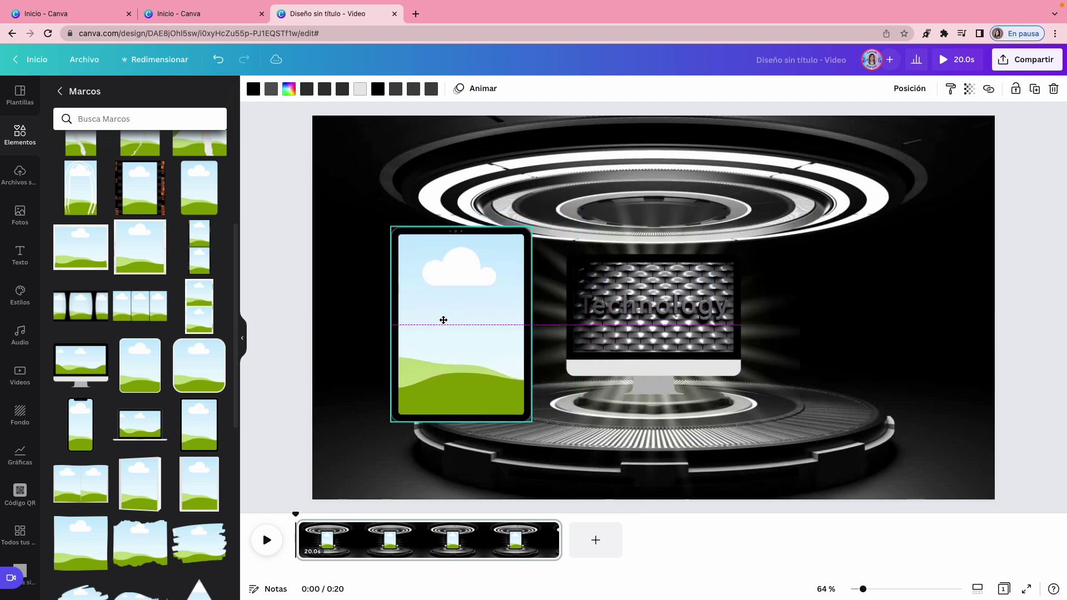
left_click_drag(527, 226, 491, 282)
left_click_drag(439, 356, 831, 311)
left_click(1037, 89)
left_click(478, 348)
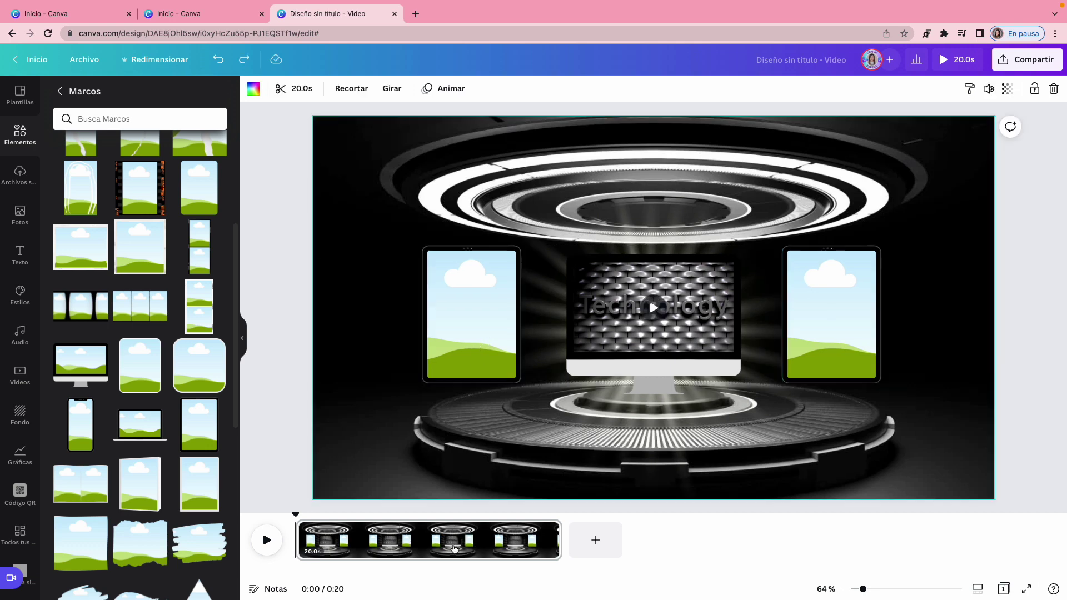
- Fill the left and right tablet frames with the two 17.0s neon city videos from the recently used elements
left_click(61, 92)
scroll(210, 145, "down", 1)
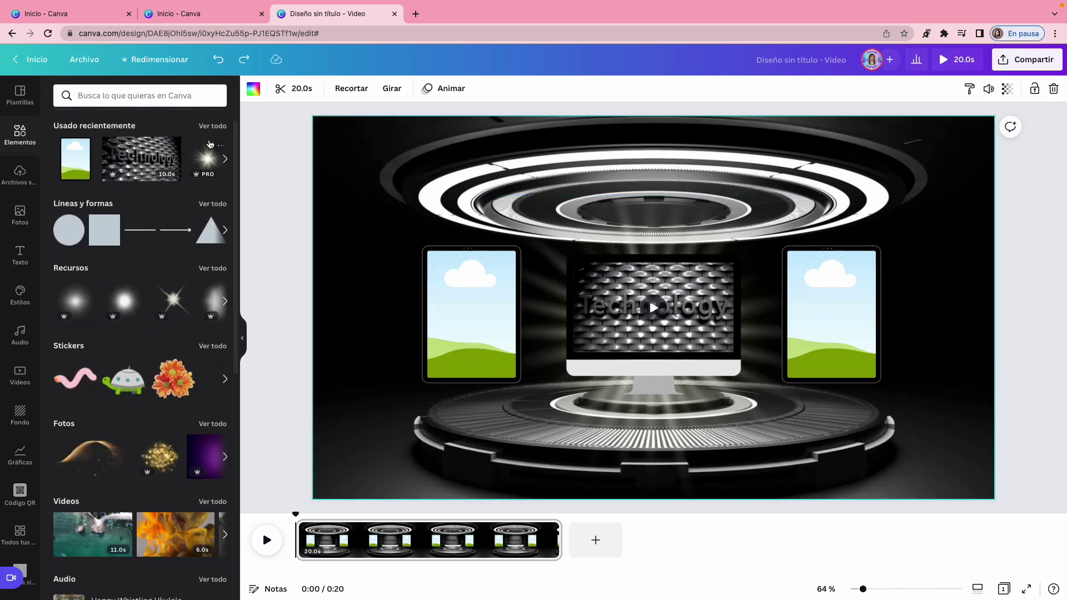
left_click(213, 126)
scroll(209, 367, "down", 5)
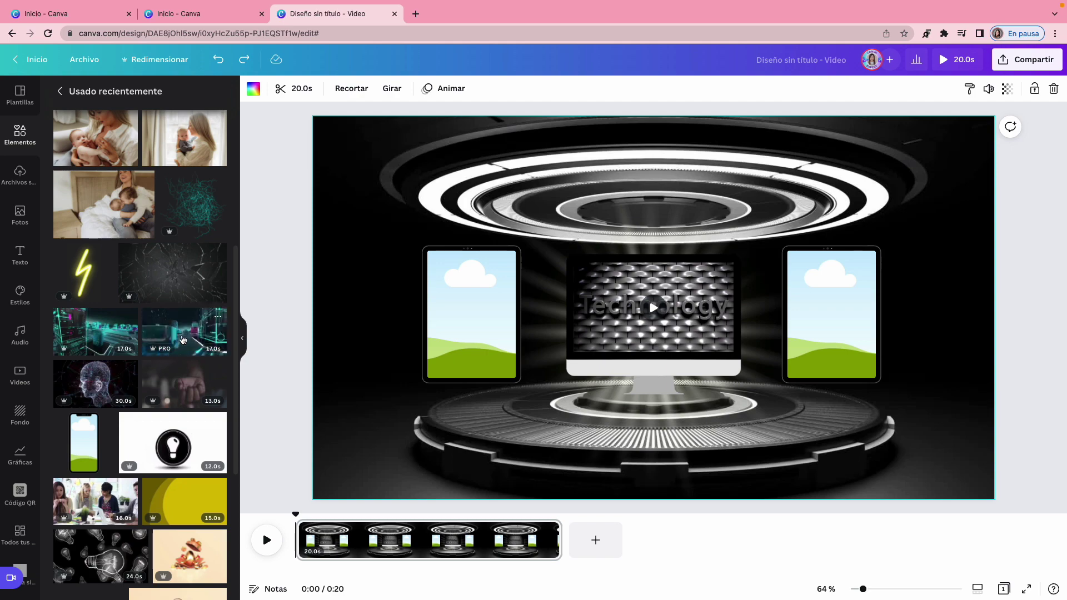
left_click_drag(184, 334, 468, 300)
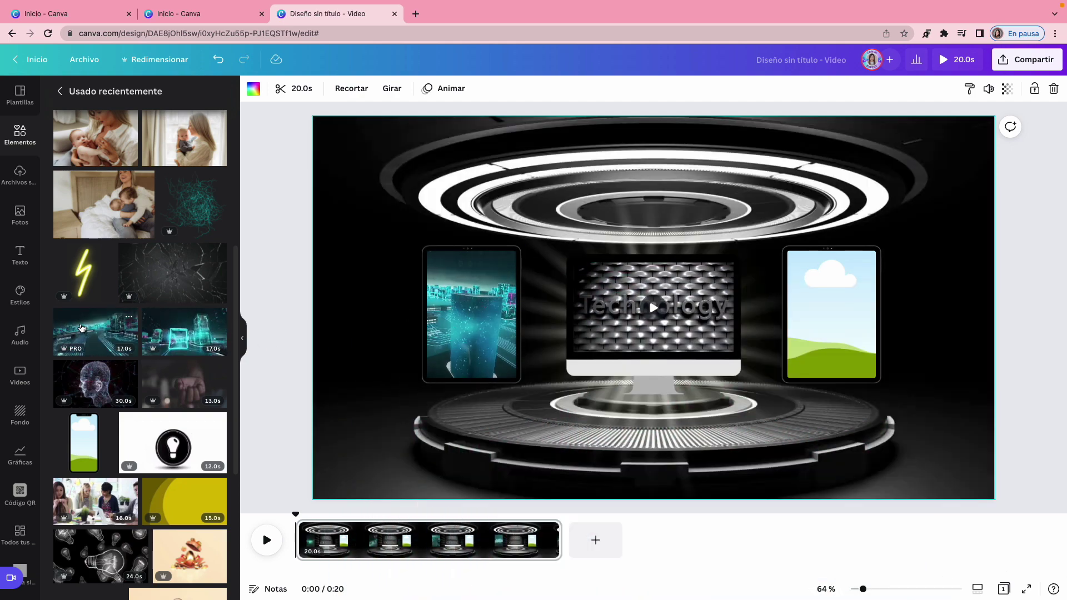
left_click_drag(613, 322, 853, 305)
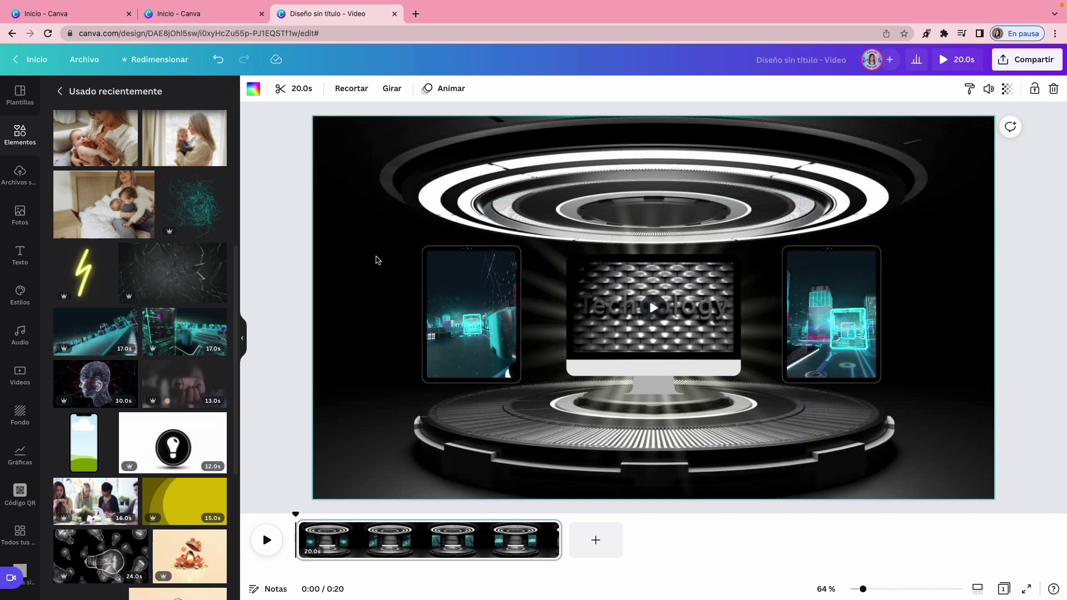
- Add the yellow SALE text combination, shrink it beside the left tablet and change its first line to NUEVO
left_click(19, 256)
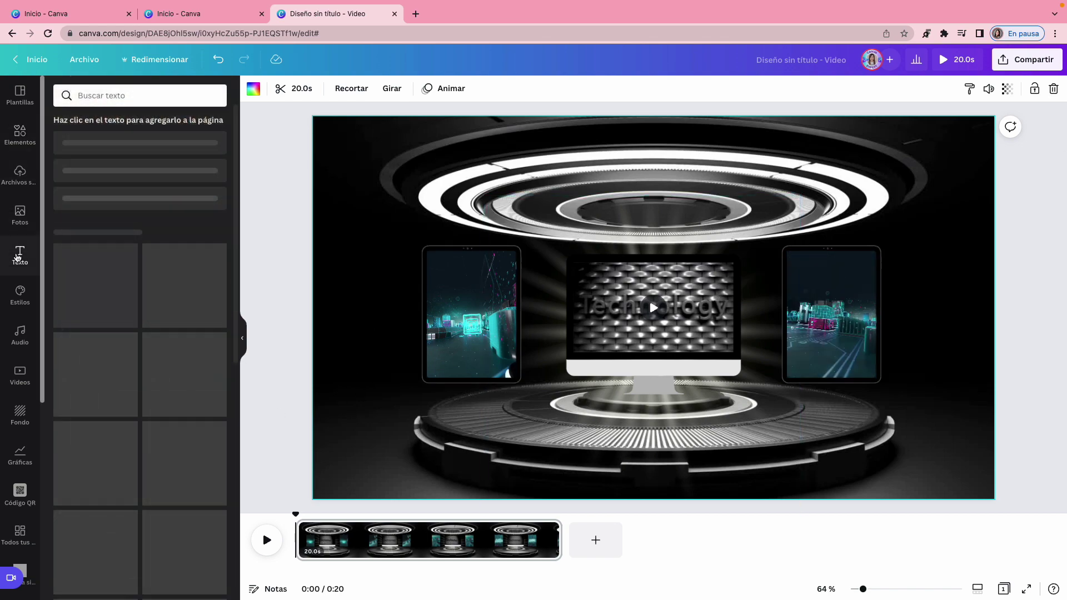
left_click(112, 317)
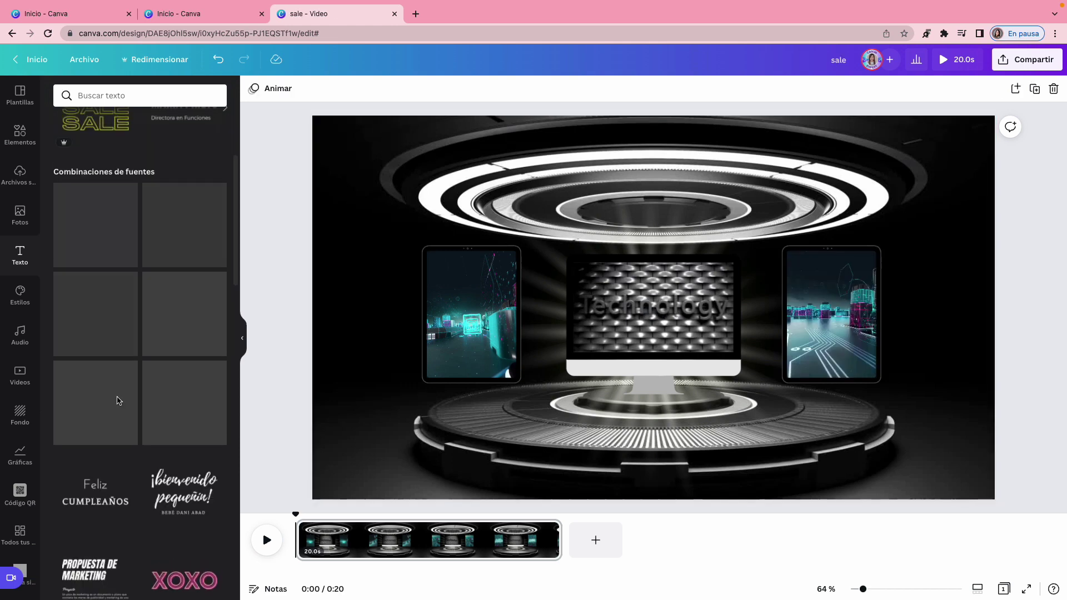
left_click(108, 305)
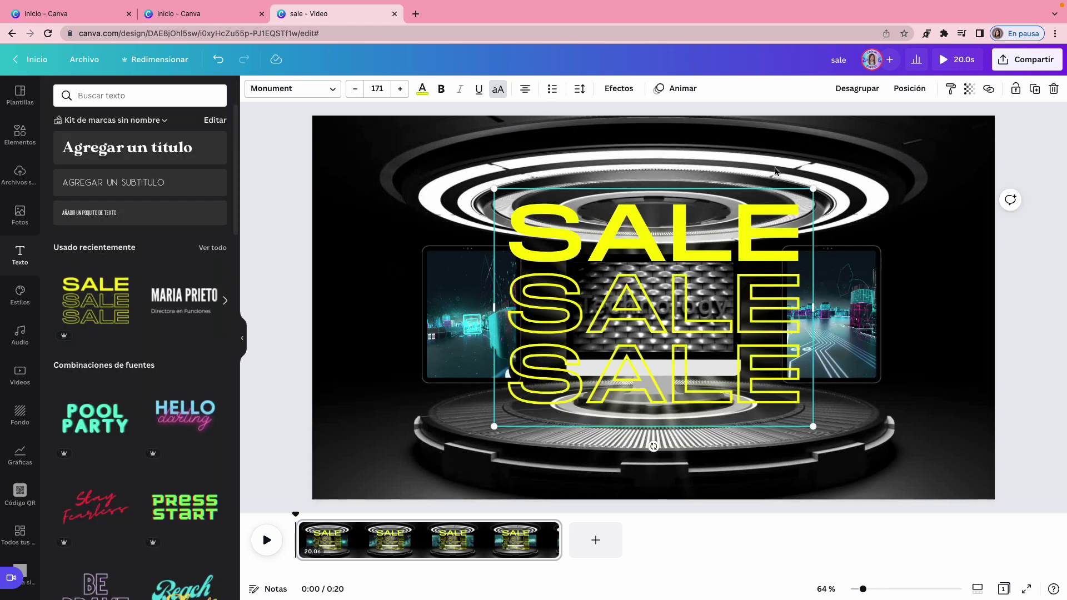
left_click_drag(813, 188, 709, 190)
left_click_drag(675, 141, 394, 303)
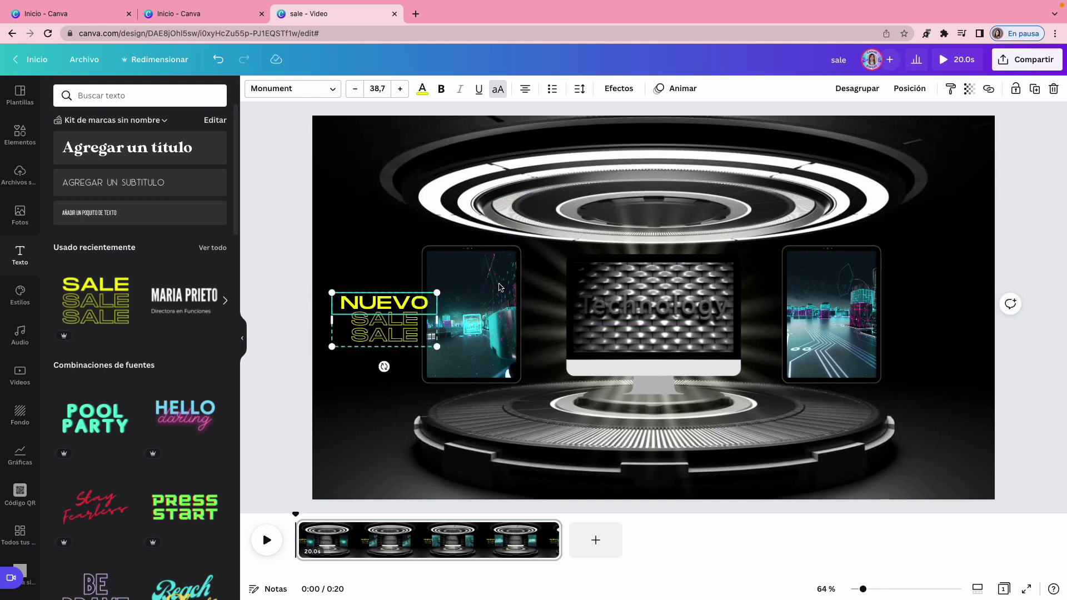
- Recolor the NUEVO line white and apply the change to all the yellow text in the design
left_click(423, 88)
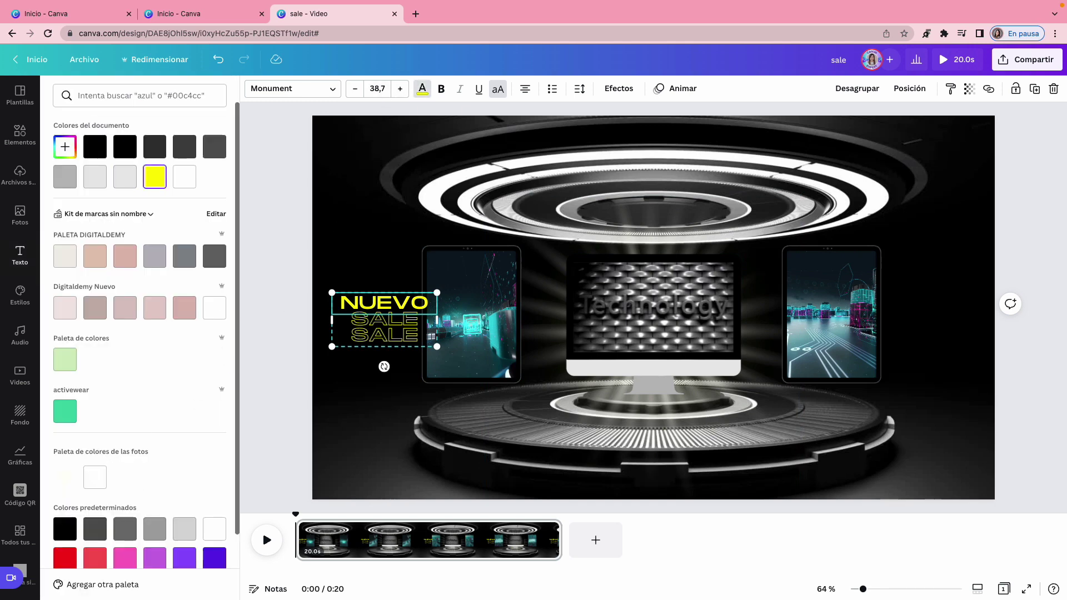
left_click(215, 307)
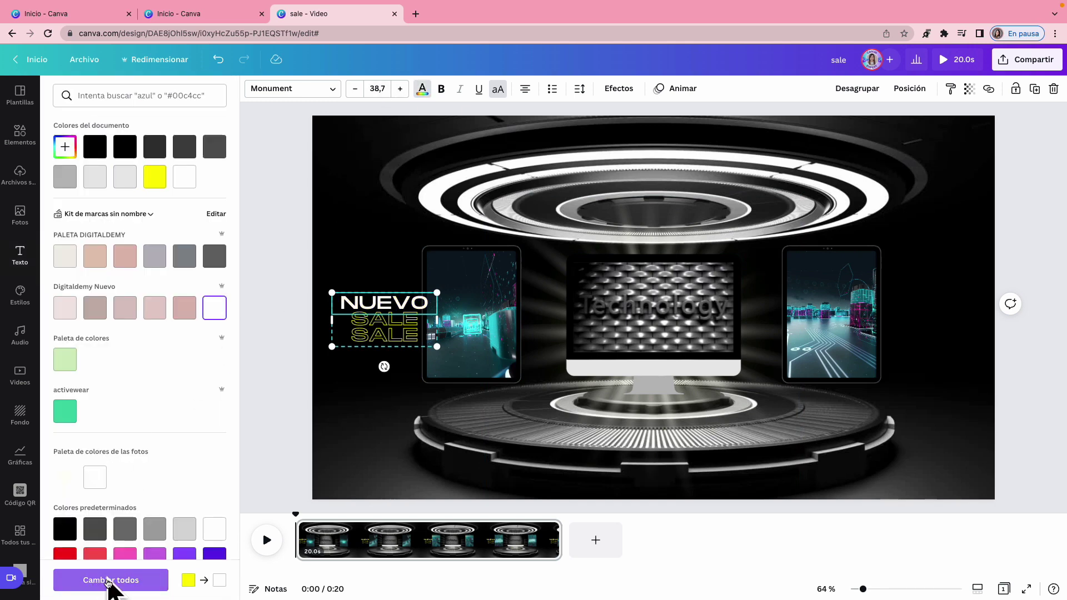
left_click(109, 581)
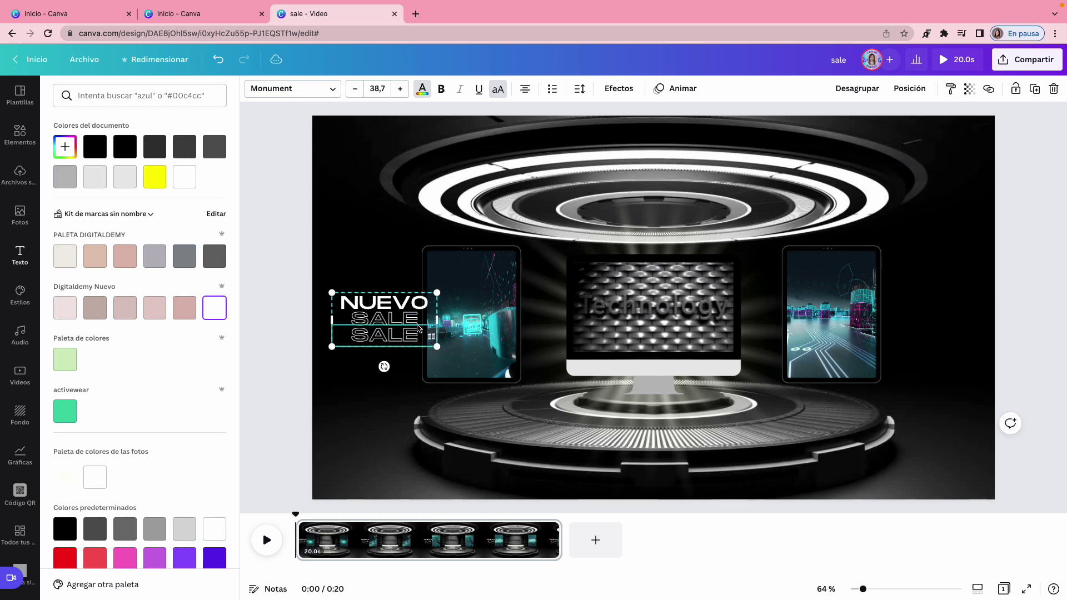
- Replace both outlined SALE lines with NUEVO and shrink the text group to font size 28
key("Delete")
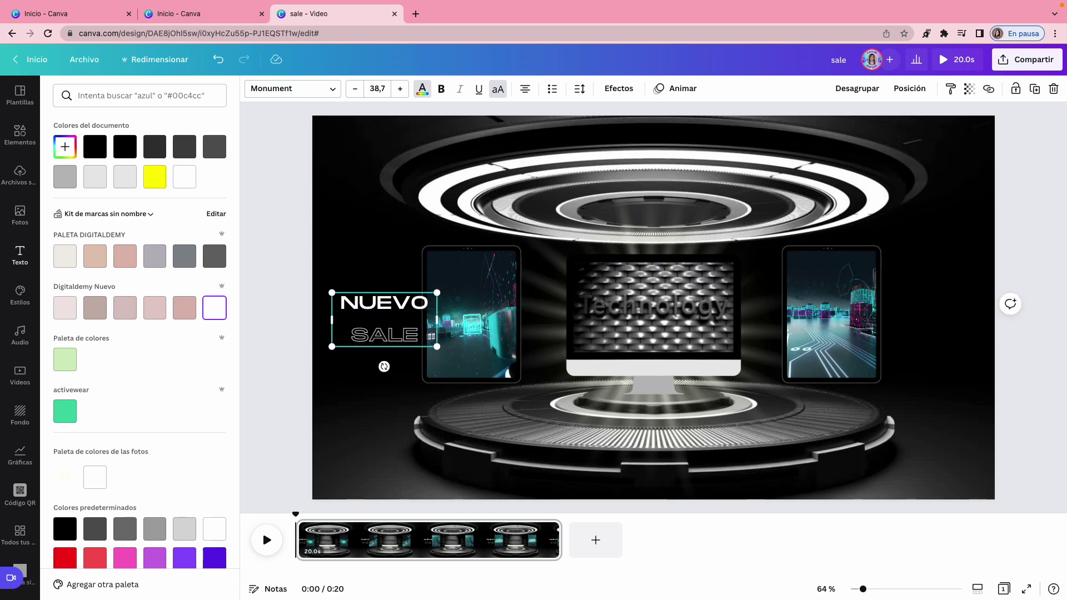
key("ctrl+z")
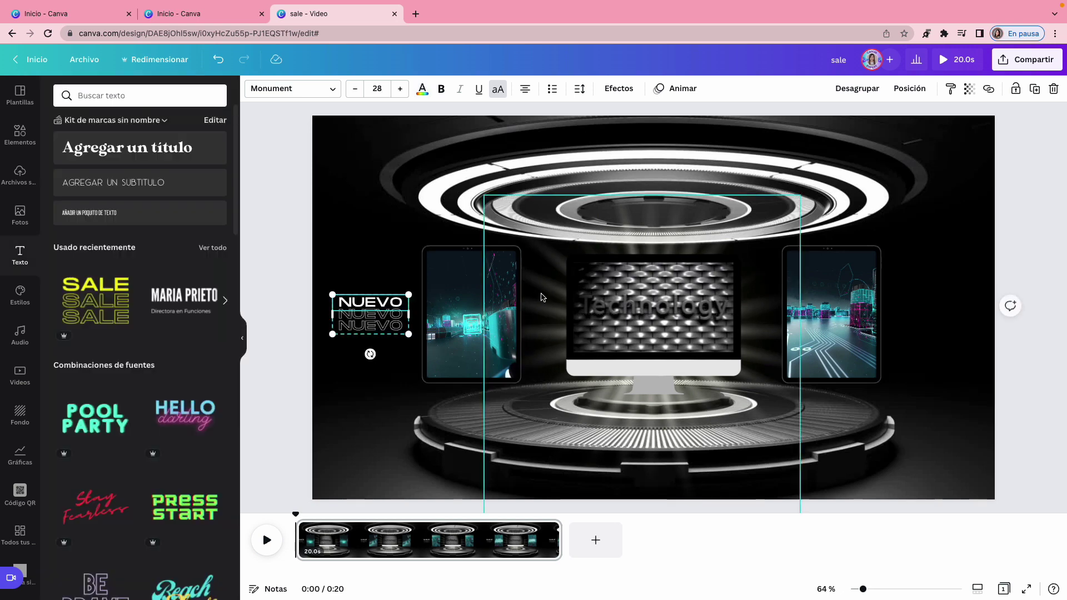
- Place a duplicate of the NUEVO text to the right of the right tablet and nudge both tablets outward to even the spacing
left_click(1035, 90)
mouse_move(955, 323)
left_mouse_down()
mouse_move(929, 320)
mouse_move(950, 318)
mouse_move(939, 317)
left_mouse_up()
left_click_drag(477, 334, 473, 334)
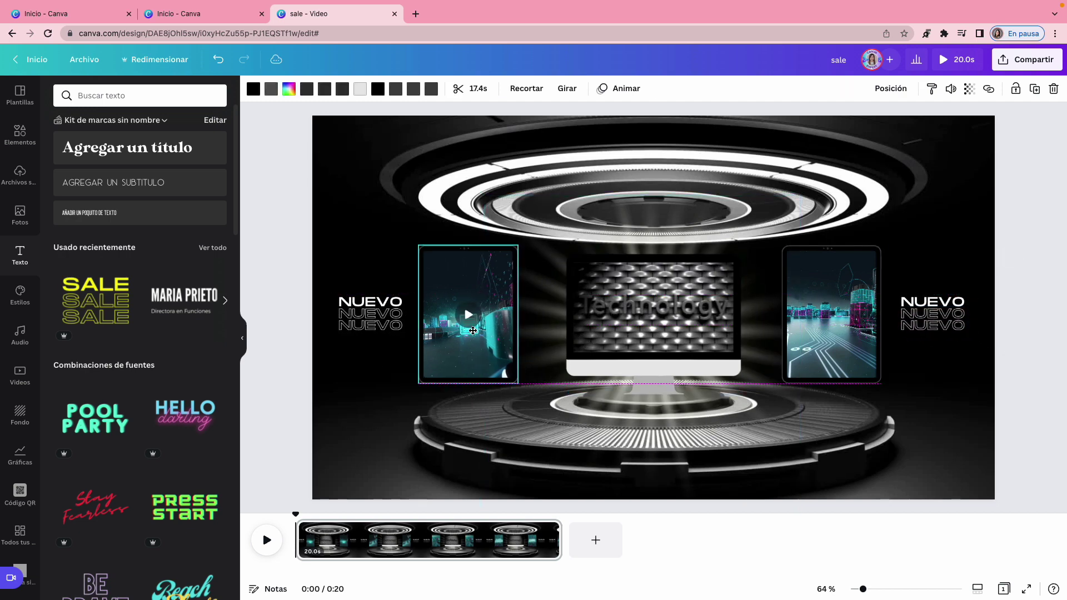
left_click(838, 327)
left_click_drag(838, 327, 838, 327)
left_click(358, 453)
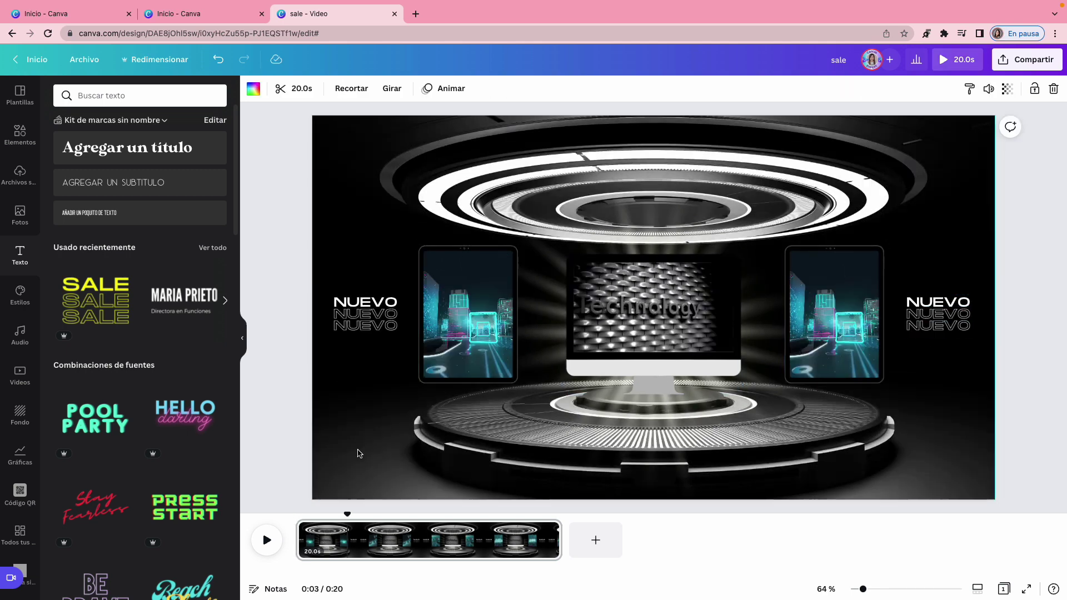
- Add the turquoise tangled-lines graphic from the recently used elements, shrink it and place it in the scene's lower-left corner
left_click(19, 149)
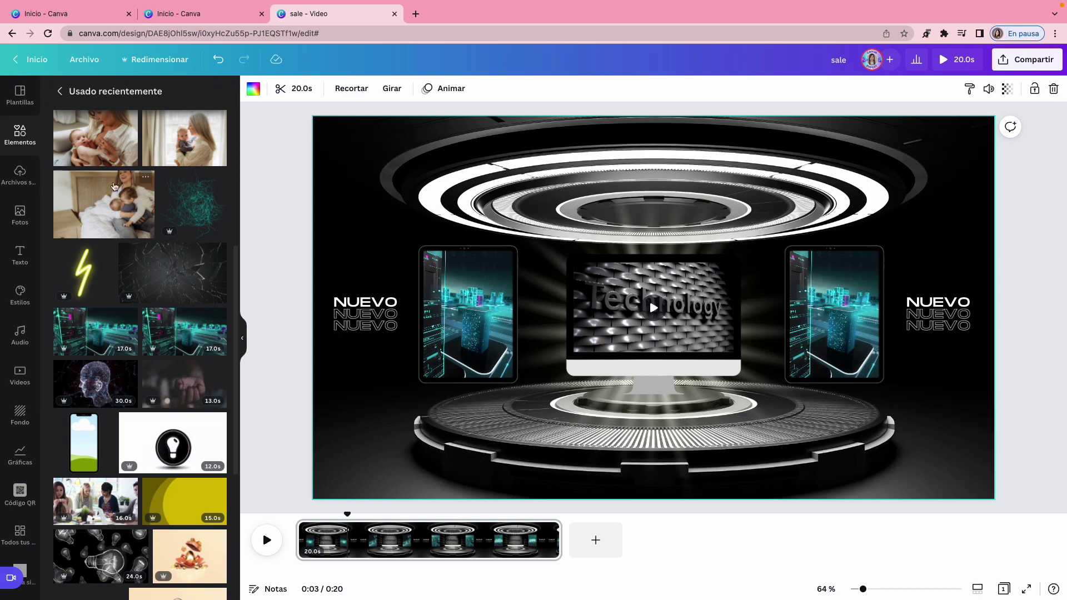
scroll(114, 186, "down", 2)
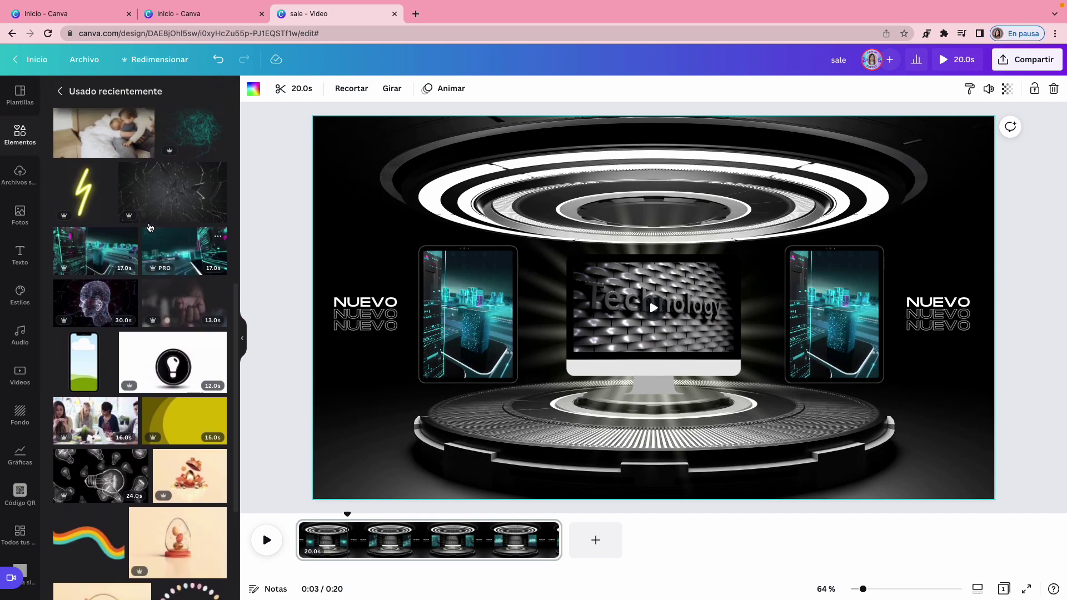
scroll(149, 227, "up", 3)
left_click(193, 291)
left_click_drag(807, 155, 706, 254)
left_click_drag(634, 345, 374, 421)
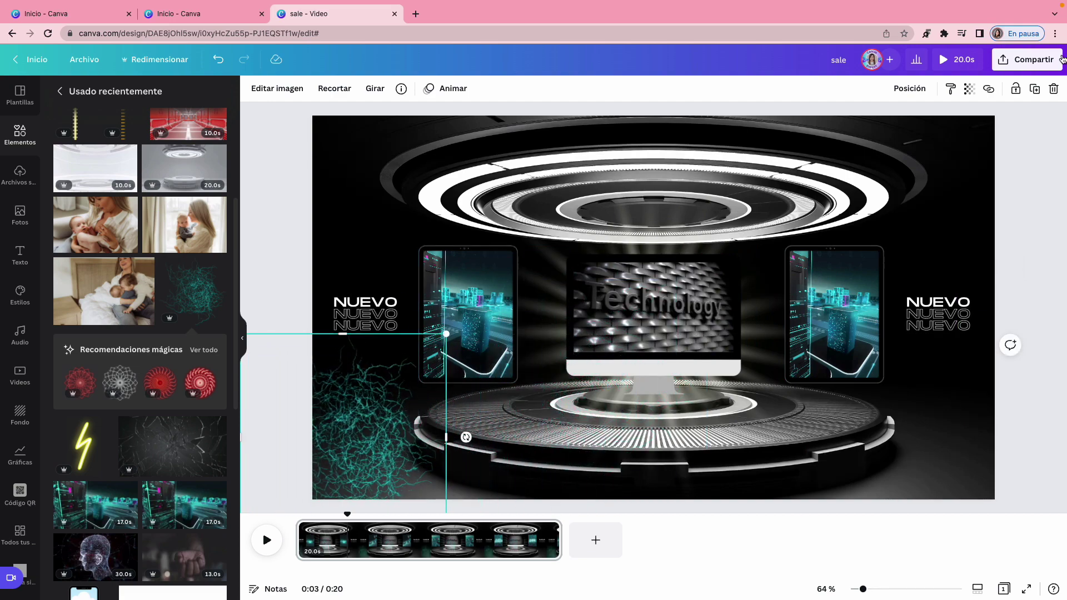
- Duplicate the turquoise tangled-lines graphic and place the copy in the scene's lower-right corner
left_click(1035, 89)
left_click_drag(373, 451, 961, 451)
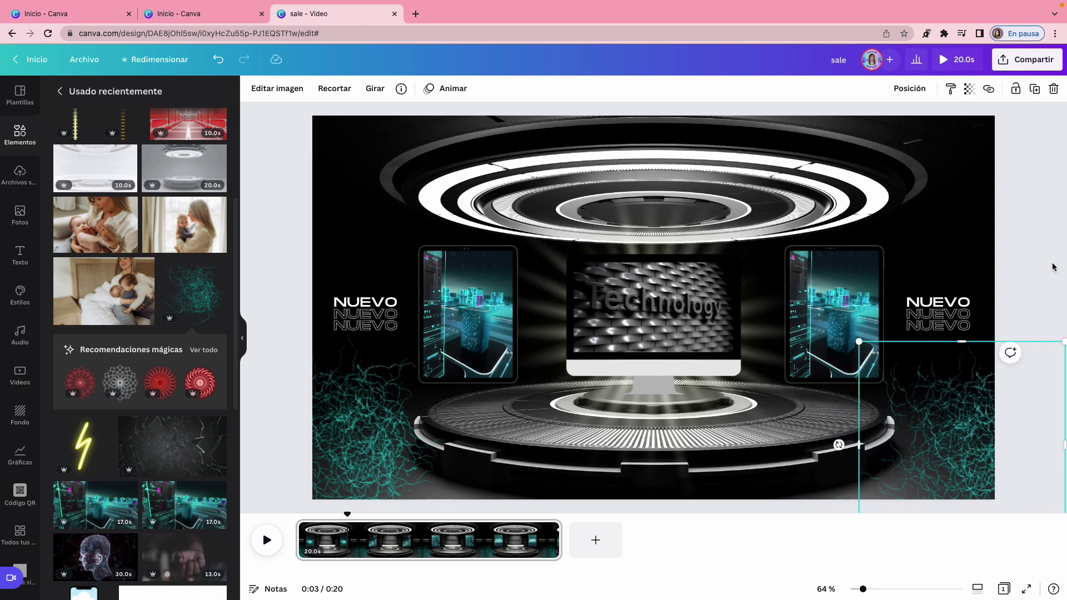
key("Escape")
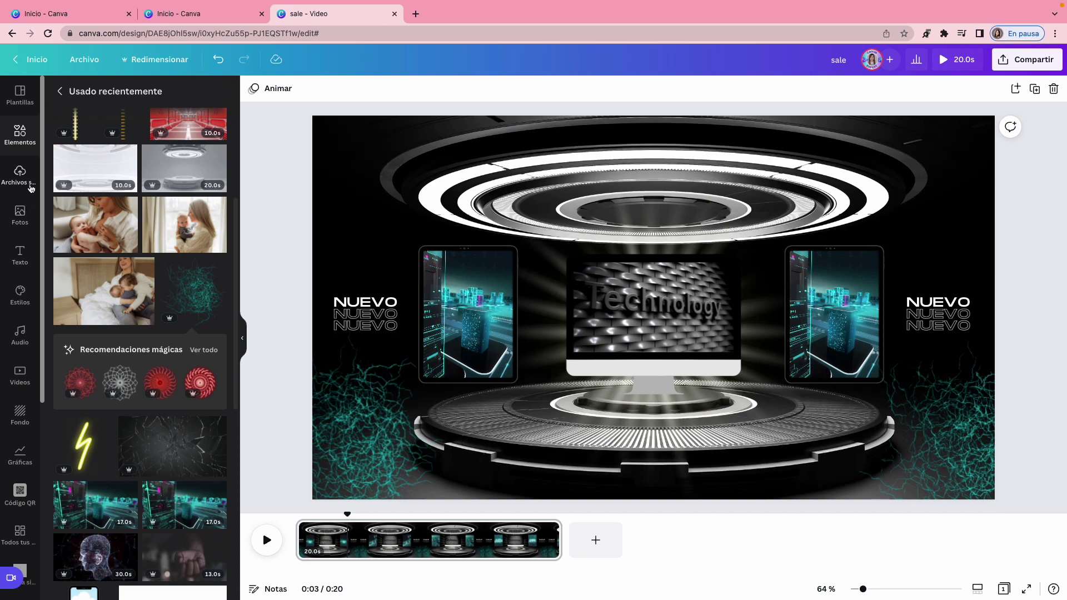
- Add the track Your Gain from the start of the video and shift its excerpt to begin at 11.8s
left_click(22, 336)
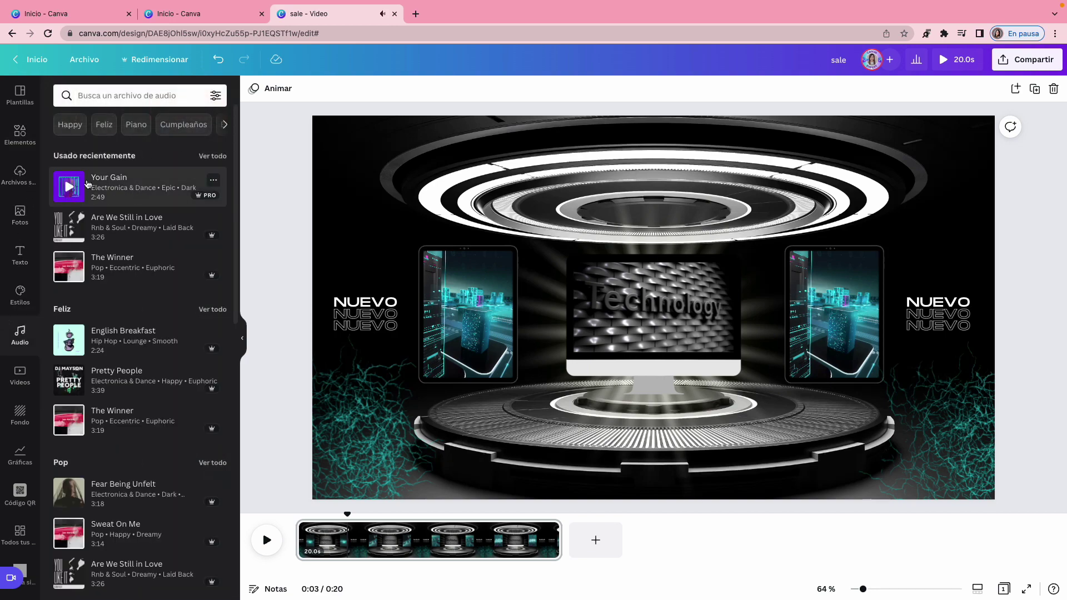
left_click_drag(94, 185, 552, 305)
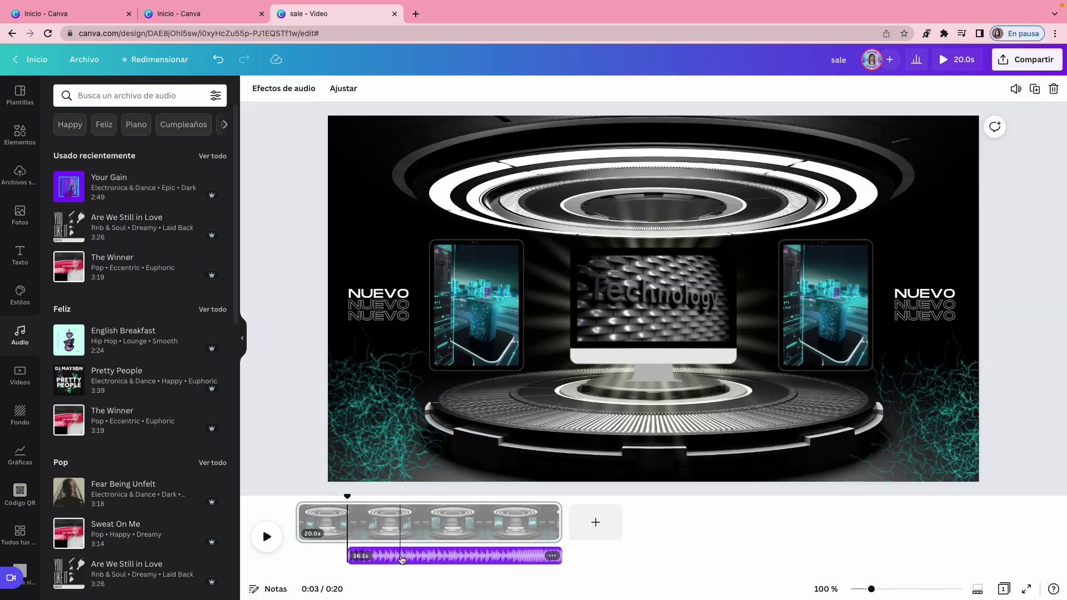
left_click_drag(392, 555, 308, 549)
double_click(419, 561)
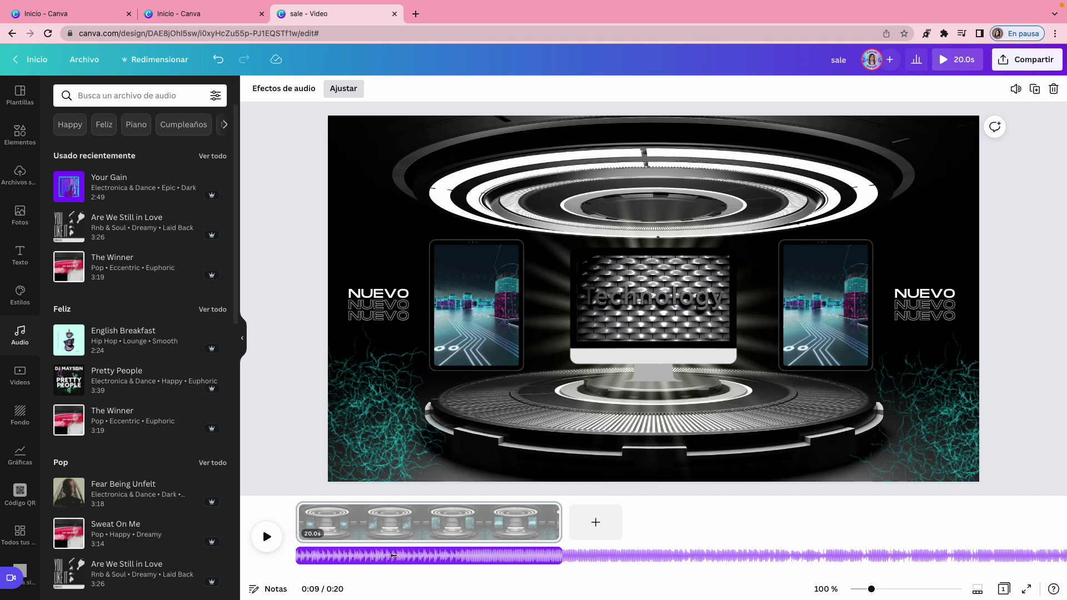
left_click_drag(410, 558, 254, 556)
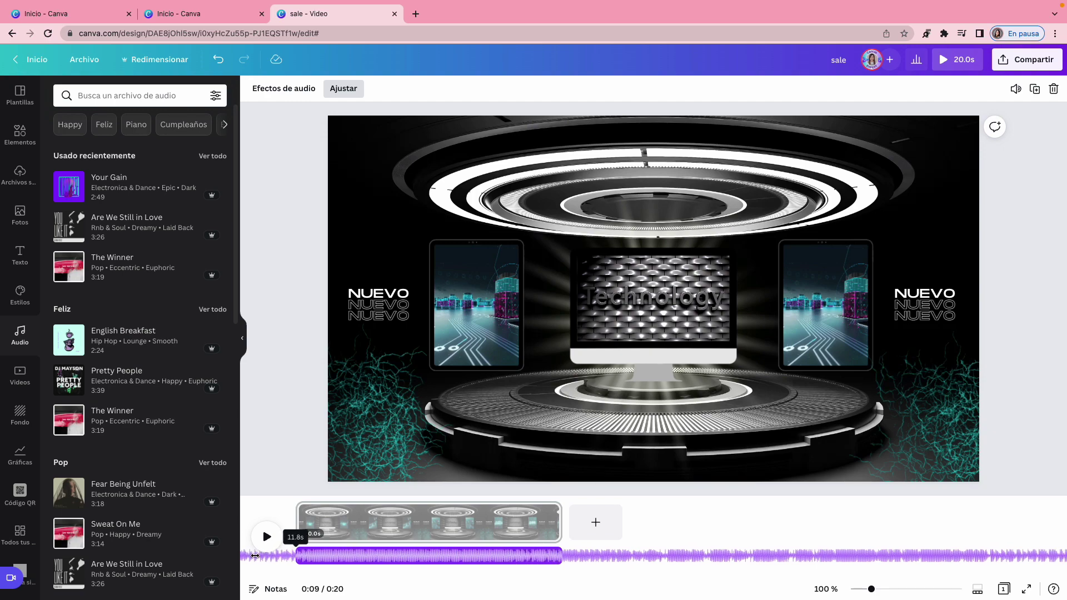
- Play the video from the beginning to check the scene with the music
left_click(267, 536)
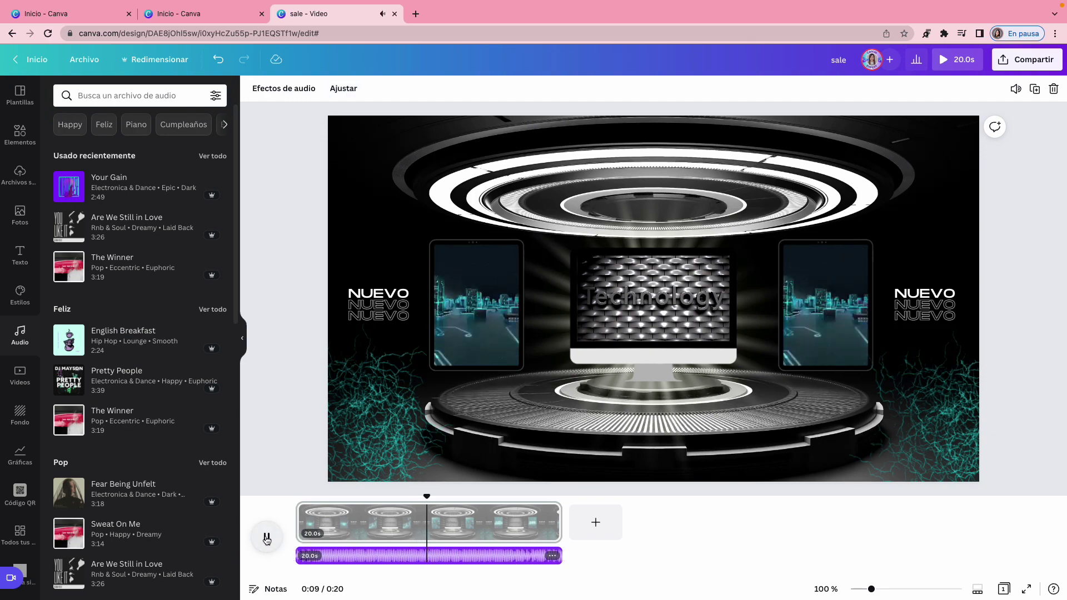
left_click(297, 498)
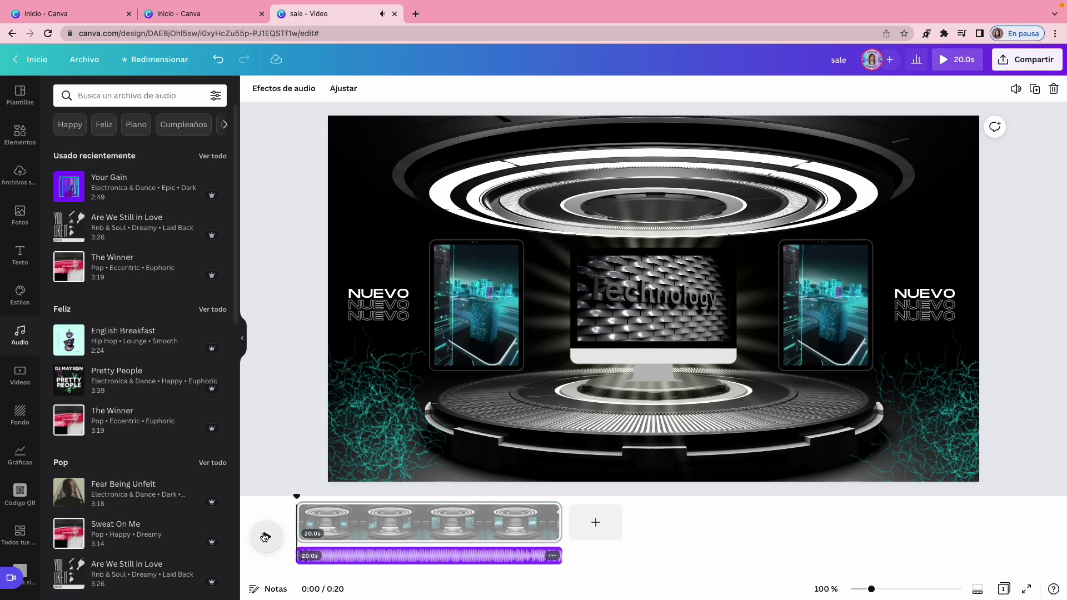
left_click(265, 536)
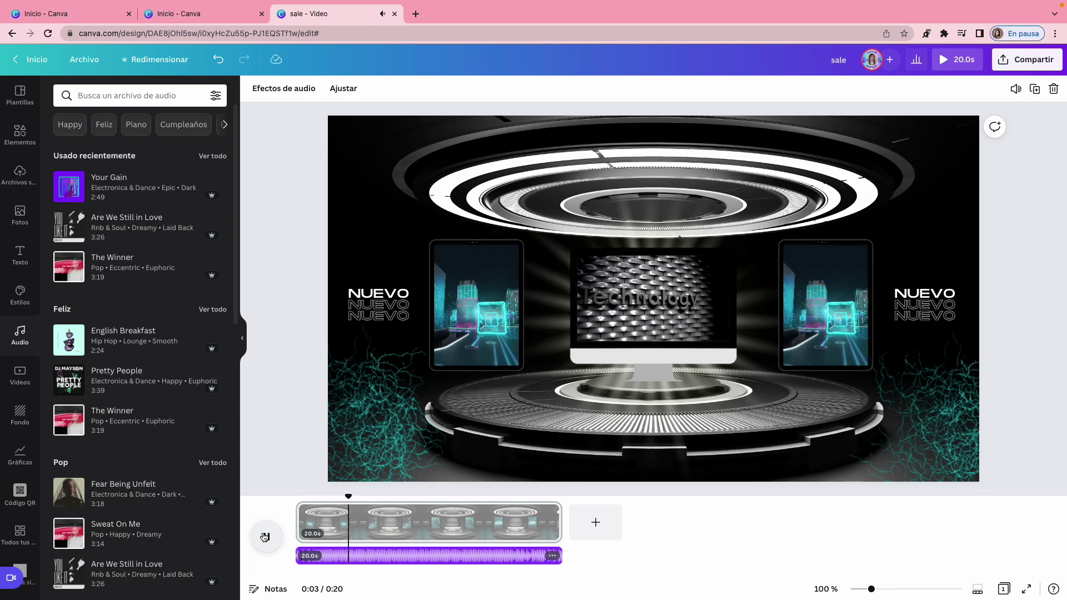
left_click(264, 537)
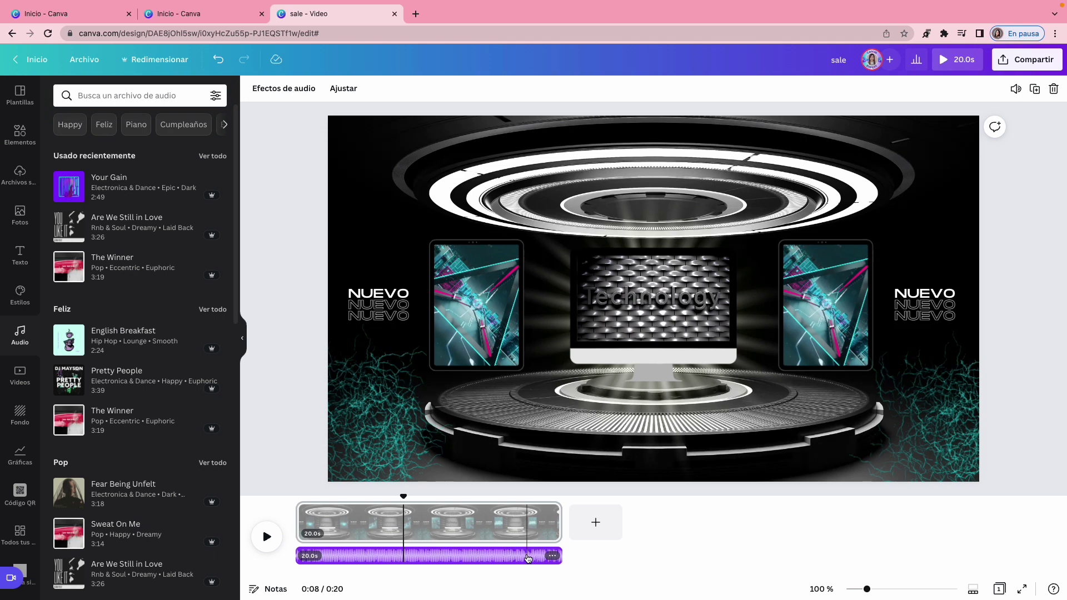
- Give the music track a 1.0s fade-out and play the end of the video to check it
left_click(511, 557)
left_click(284, 89)
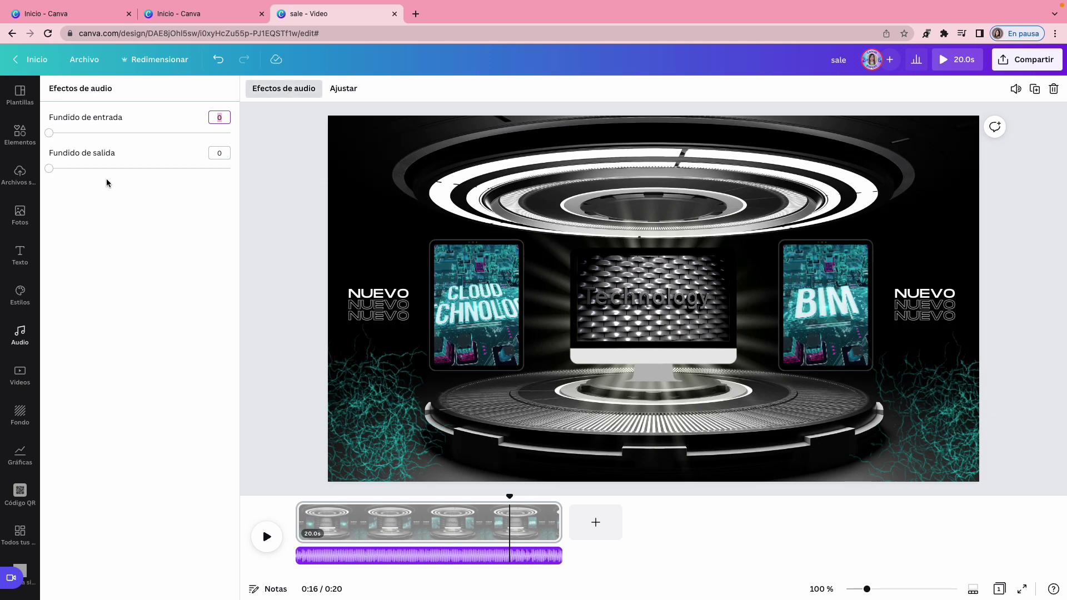
left_click_drag(49, 169, 74, 169)
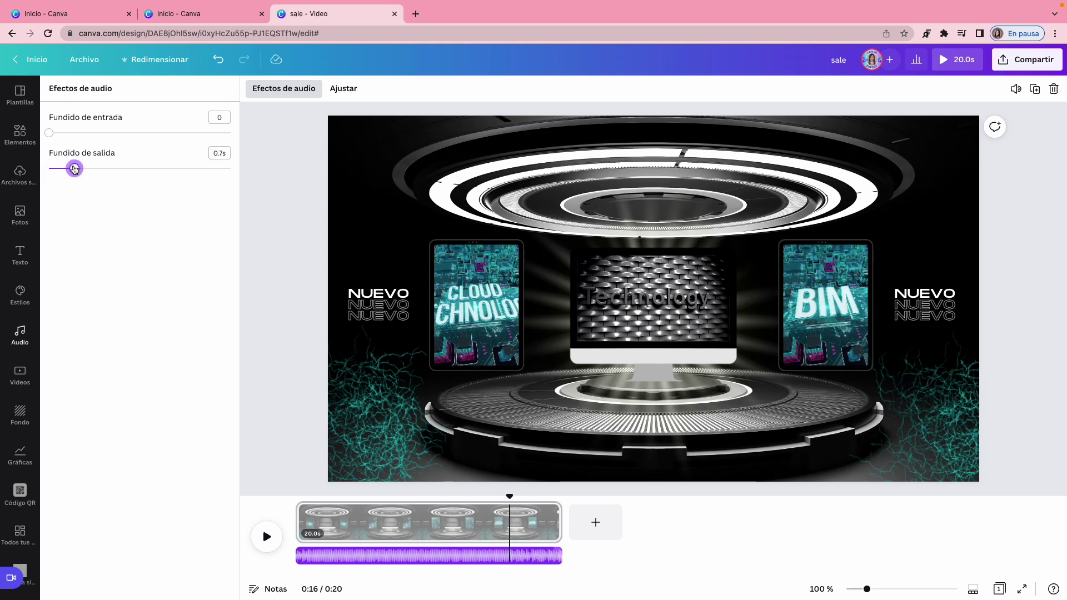
left_click_drag(74, 169, 86, 236)
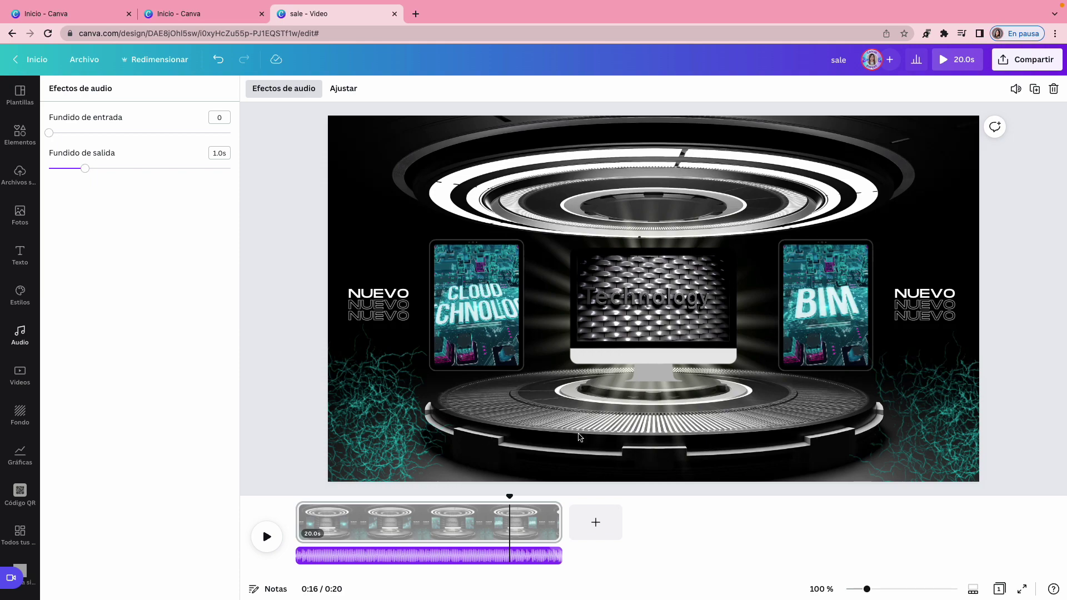
left_click_drag(510, 496, 537, 496)
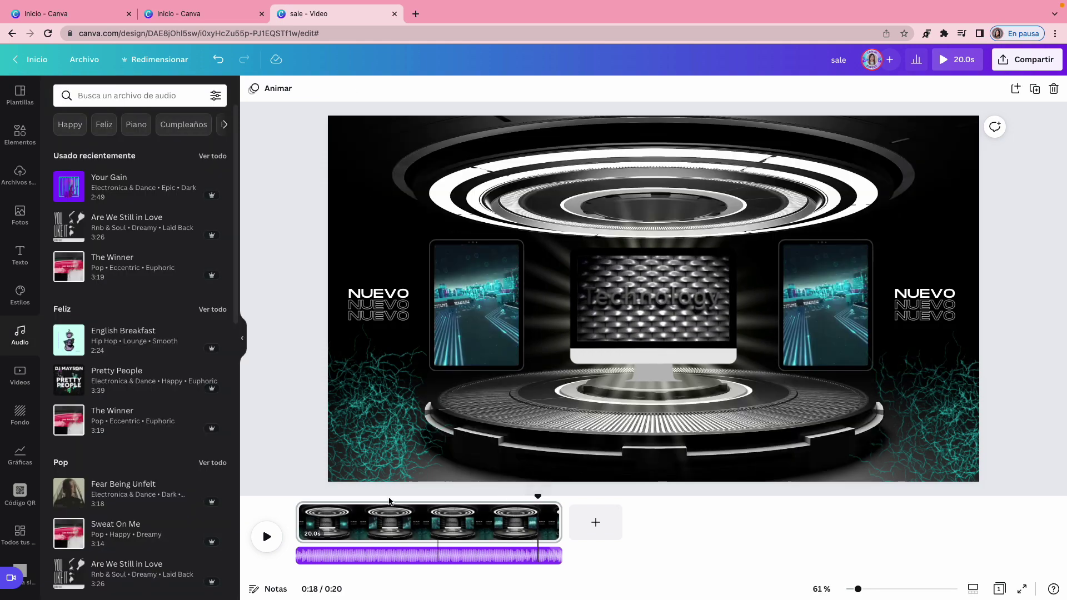
left_click(262, 537)
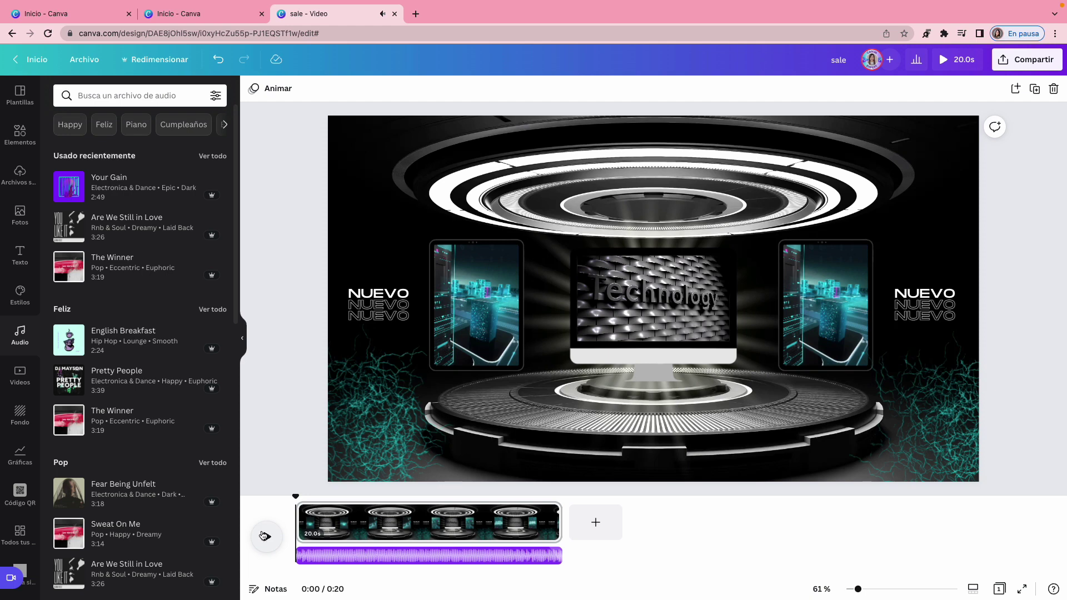
- Download the finished design as an MP4 video
left_click(1029, 62)
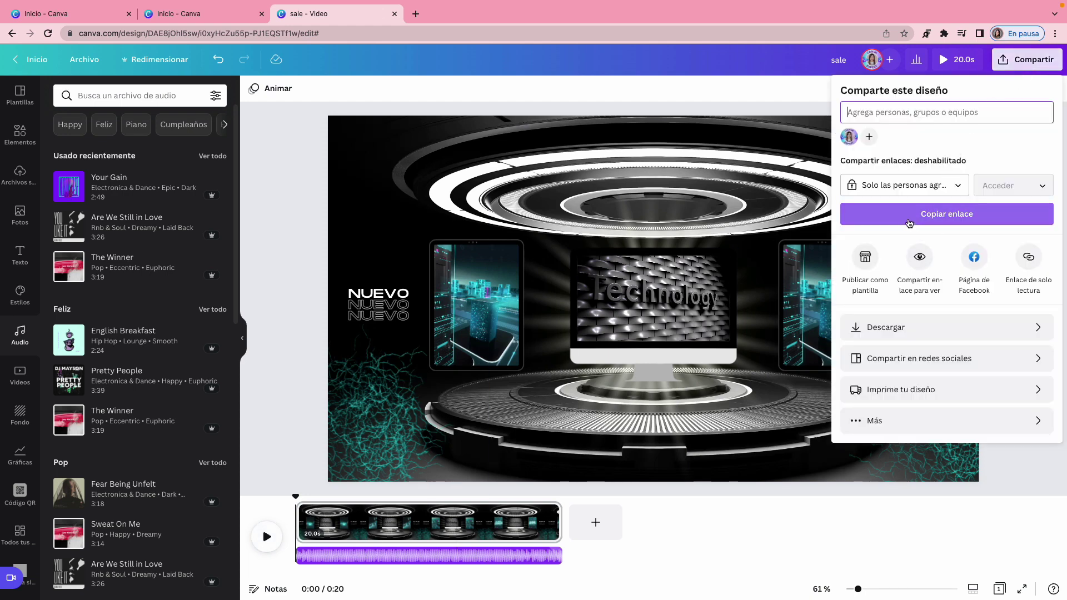
left_click(871, 327)
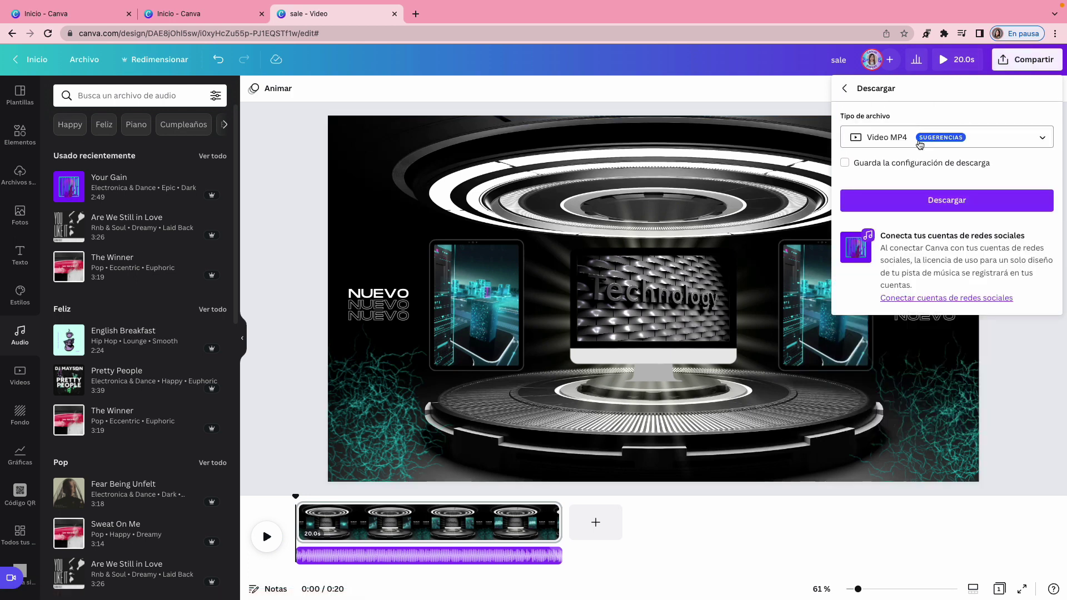
left_click(901, 203)
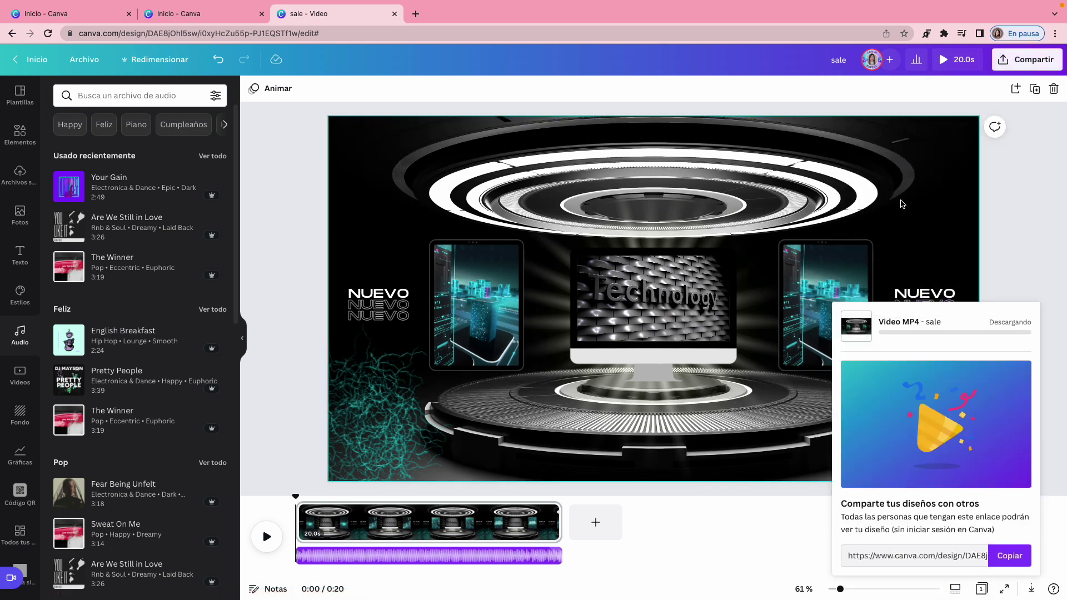